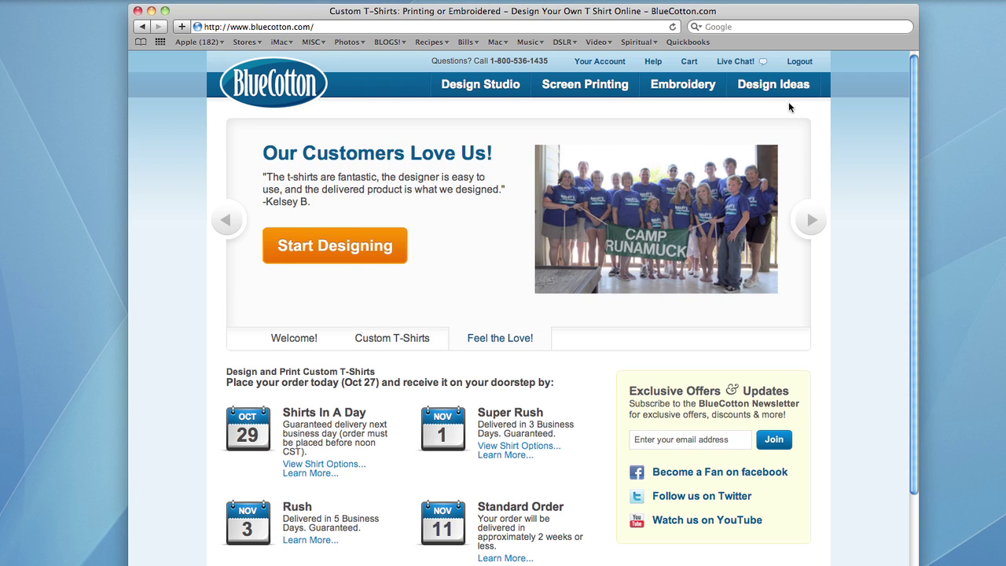
# Go to Design Ideas and choose Homecoming under School Activities
pyautogui.click(791, 93)
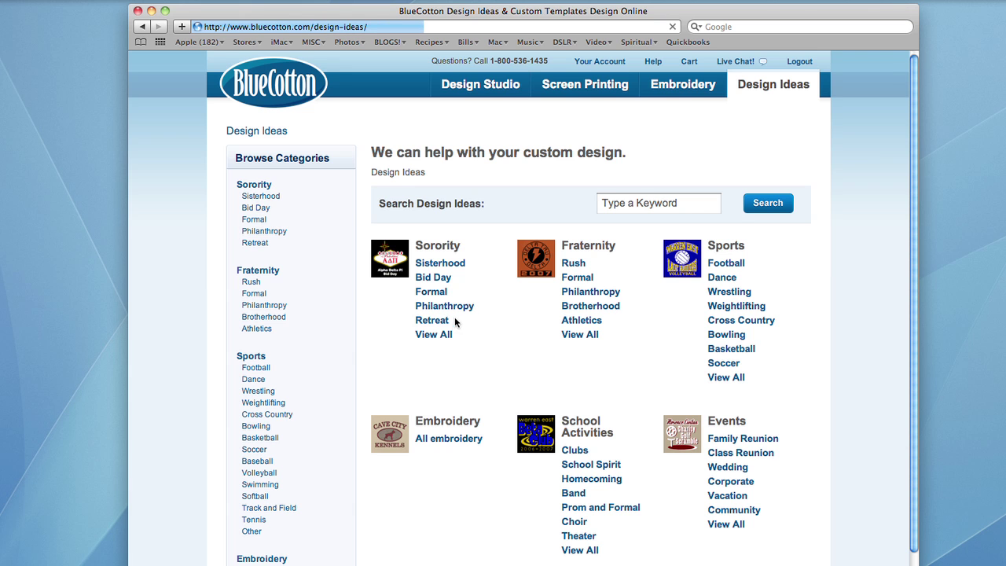
pyautogui.scroll(-1, 496, 338)
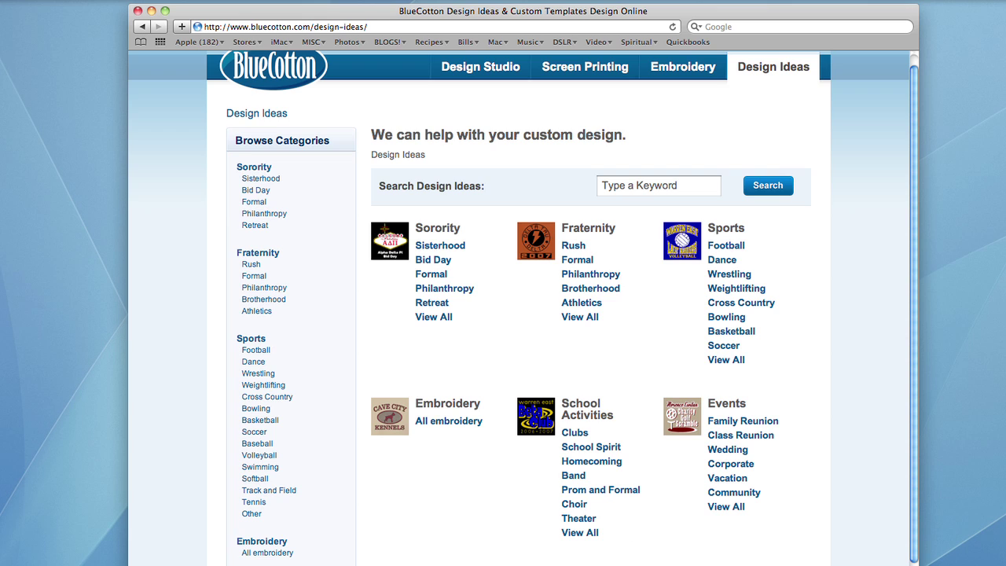
pyautogui.click(611, 463)
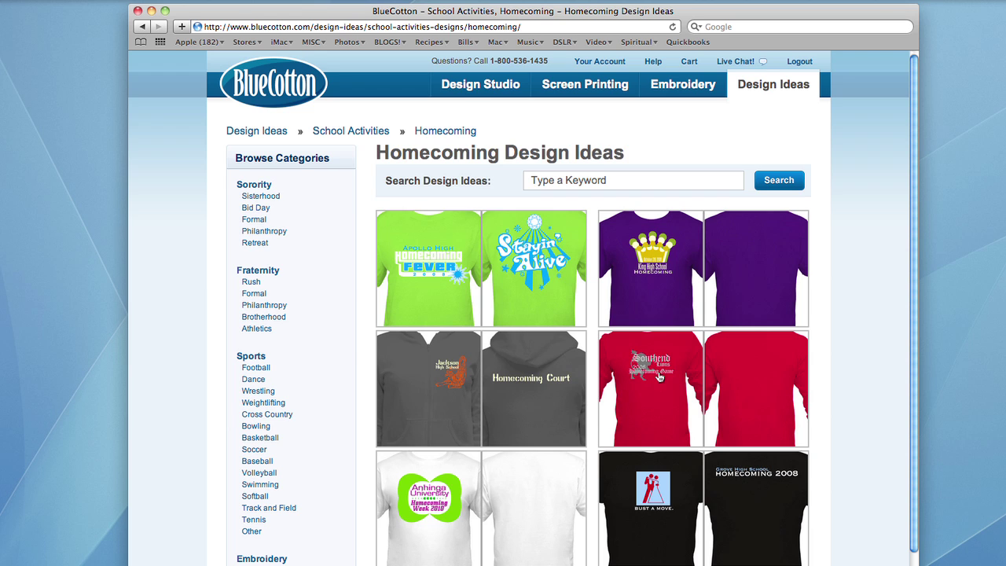
# Load the red Southend Lions Homecoming Game long-sleeve shirt into the Design Studio
pyautogui.click(665, 406)
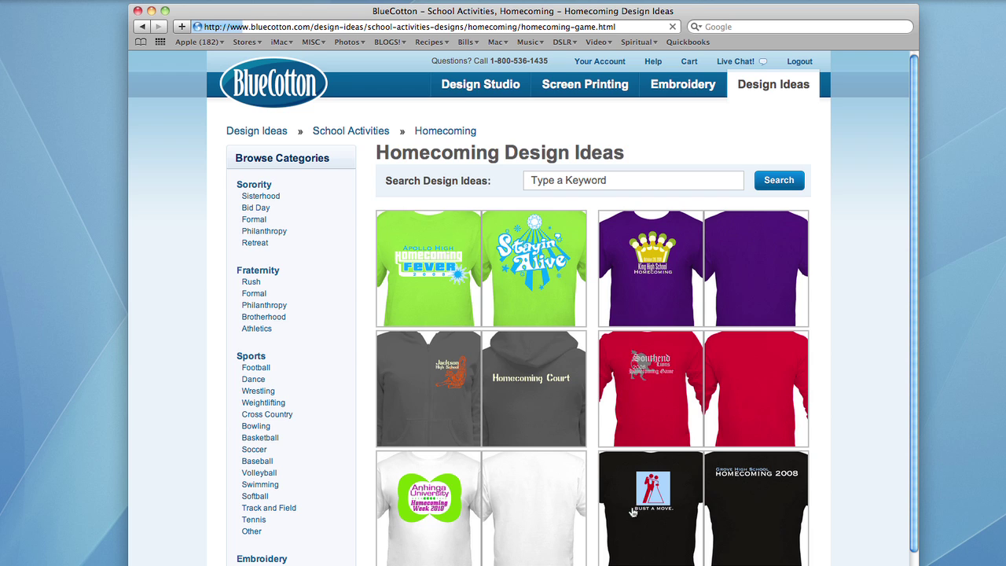
pyautogui.click(588, 429)
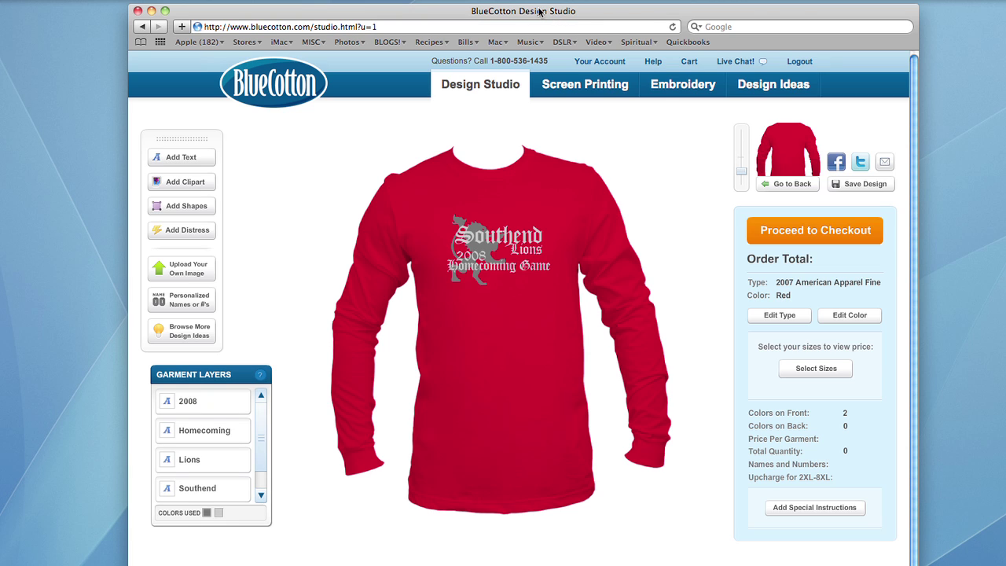
pyautogui.moveTo(538, 10); pyautogui.dragTo(530, 10)
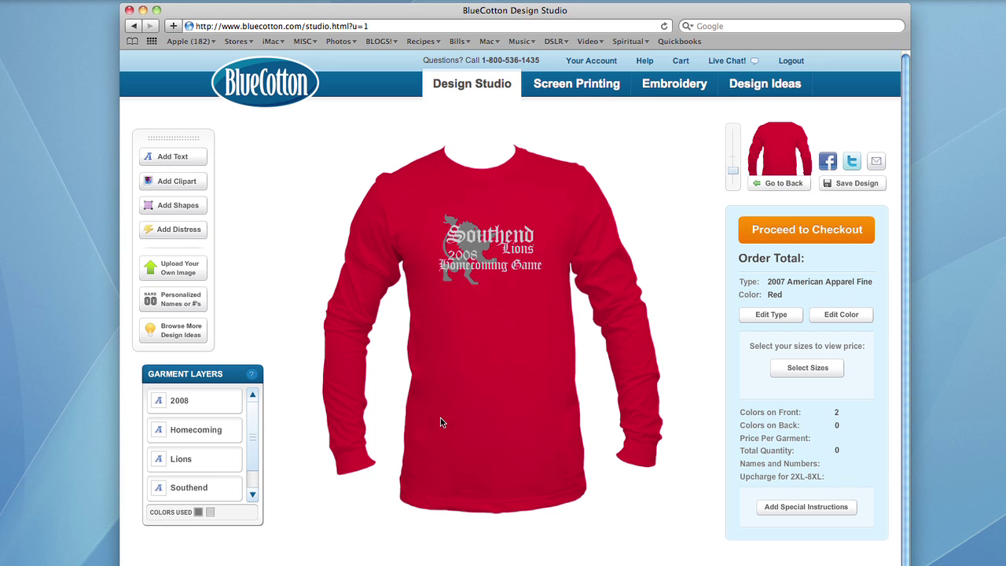
# Replace Southend with Booneville and nudge it slightly higher on the shirt
pyautogui.click(507, 237)
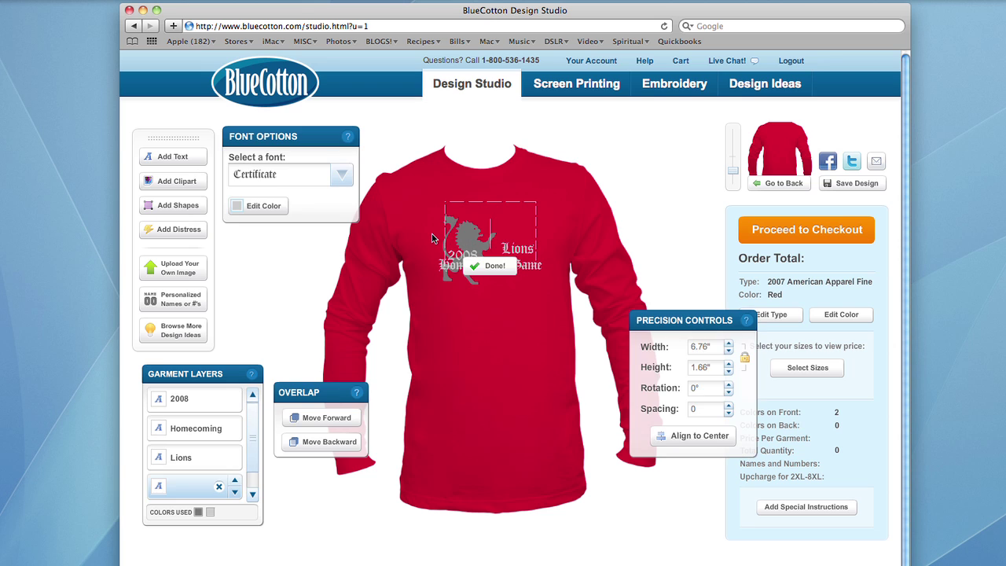
pyautogui.write('Boon')
pyautogui.press('BackSpace')
pyautogui.press('BackSpace')
pyautogui.press('BackSpace')
pyautogui.press('BackSpace')
pyautogui.write('Boo')
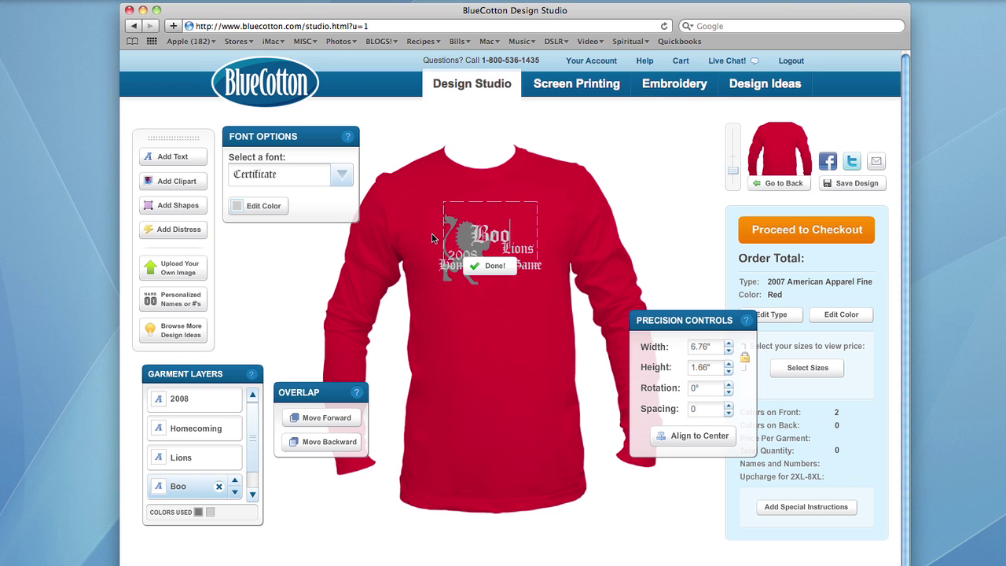
pyautogui.write('neville')
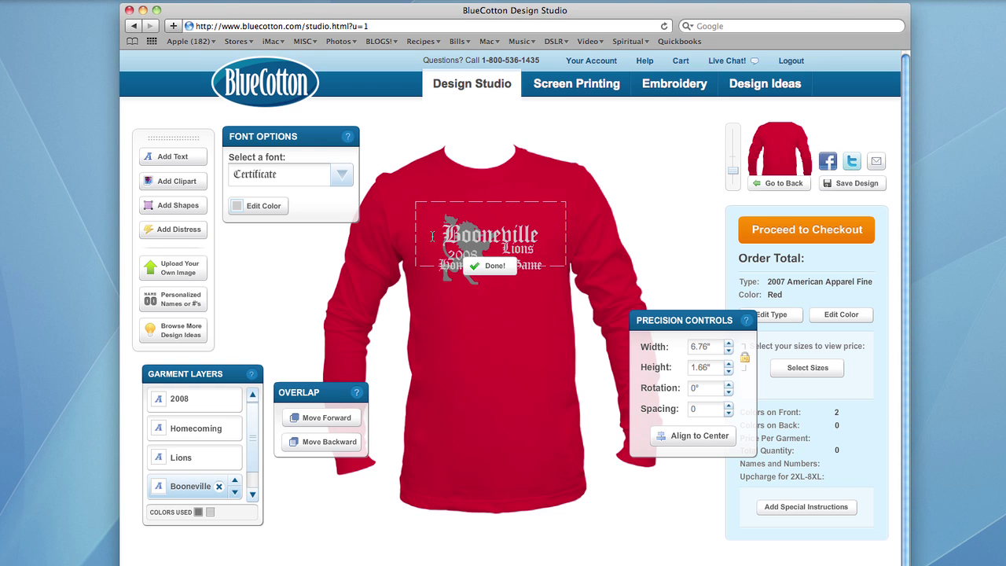
pyautogui.click(490, 266)
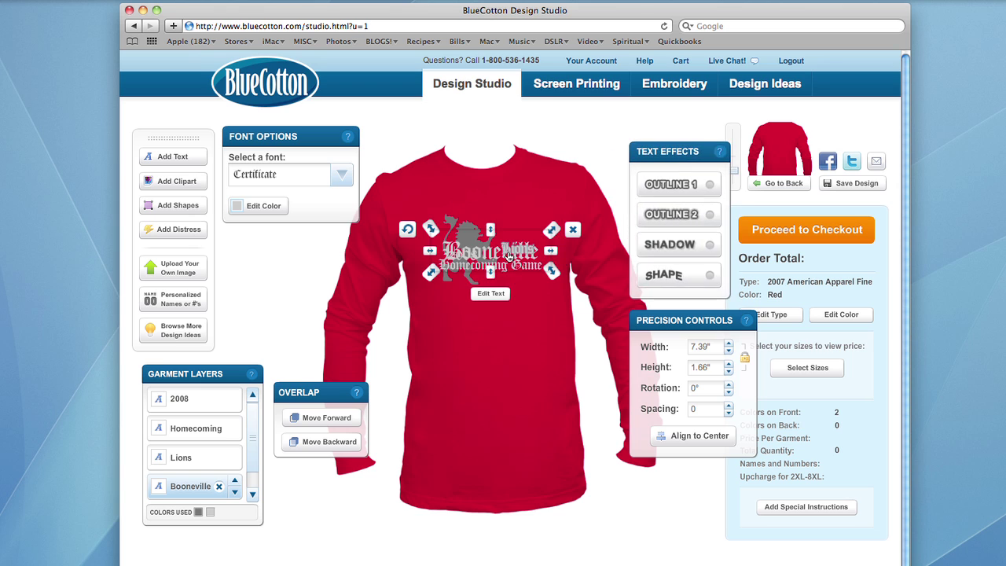
pyautogui.click(510, 256)
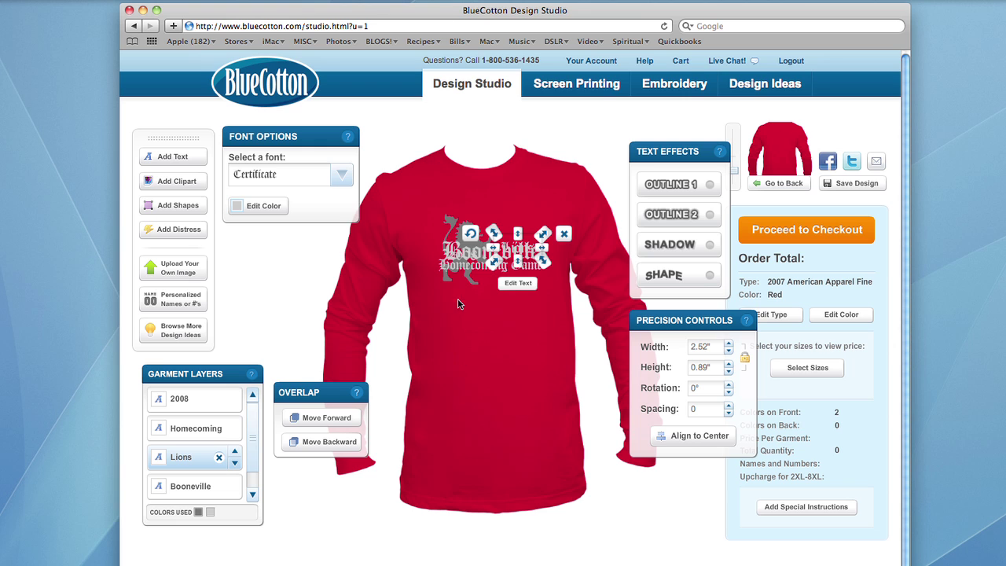
pyautogui.click(454, 230)
pyautogui.moveTo(455, 230); pyautogui.dragTo(454, 223)
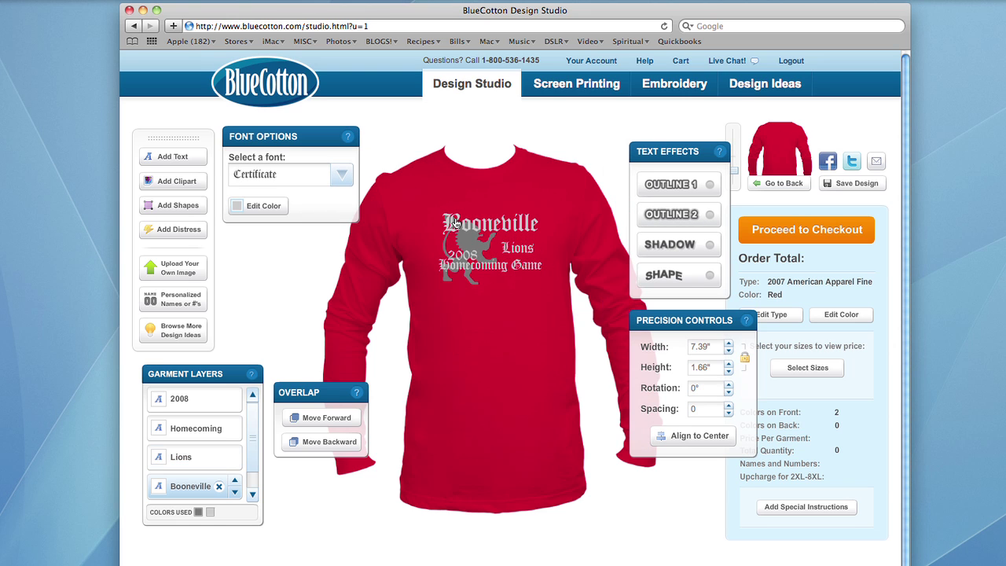
# Change the Lions text to Bears
pyautogui.click(518, 249)
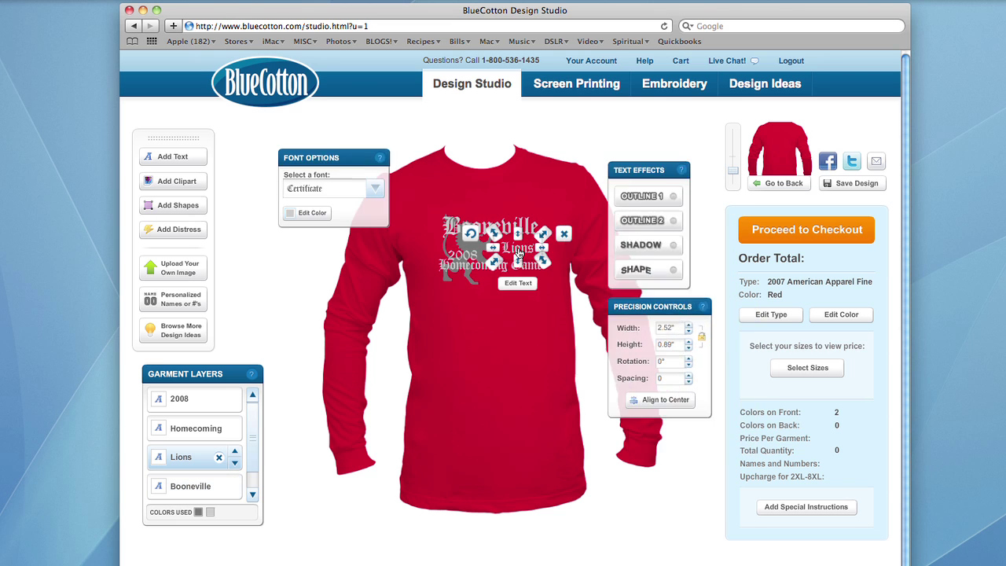
pyautogui.click(518, 252)
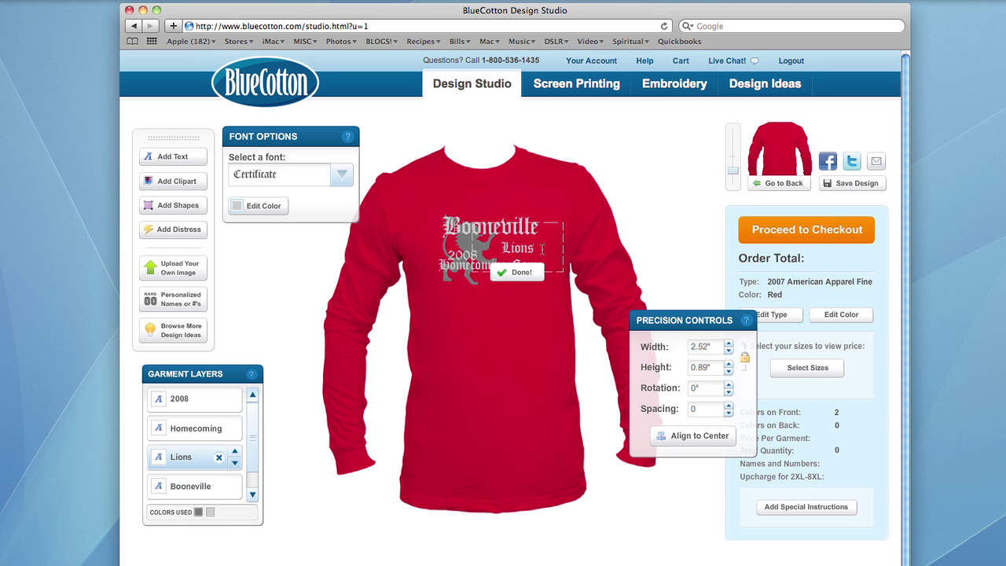
pyautogui.press('super+a')
pyautogui.write('Bears')
pyautogui.click(519, 272)
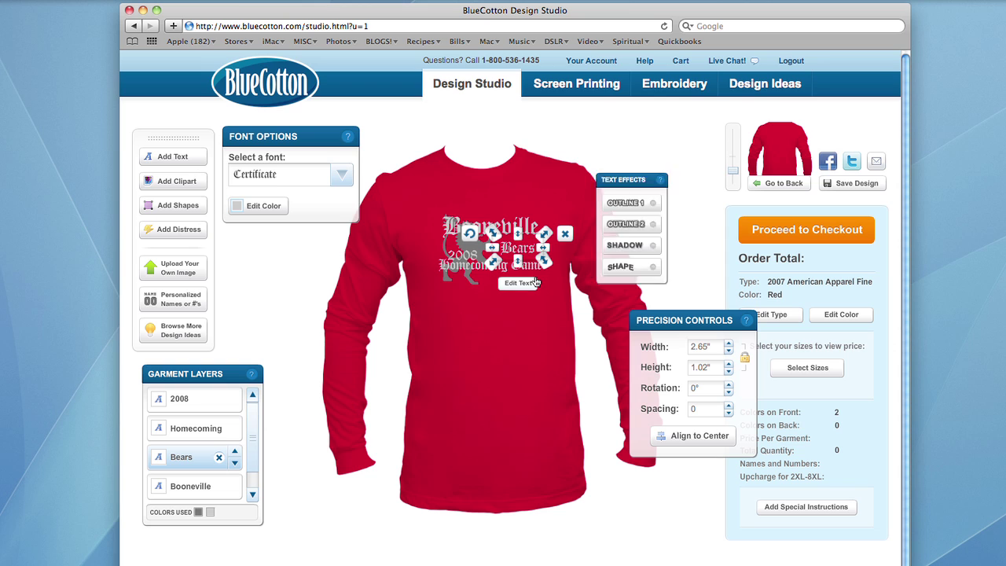
pyautogui.click(516, 329)
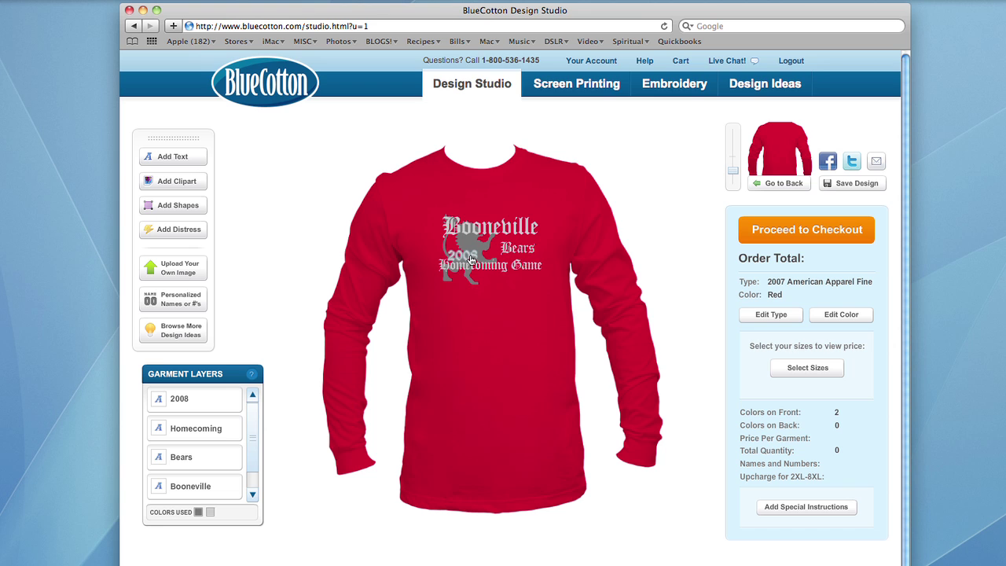
pyautogui.click(469, 258)
# Change 2008 to 2010 and Homecoming Game to Homecoming Dance
pyautogui.click(460, 289)
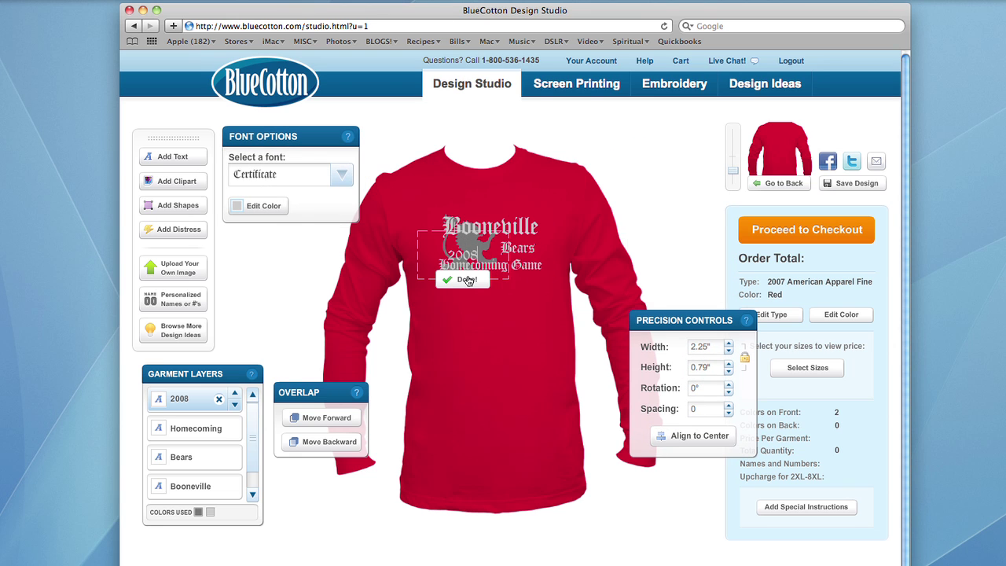
pyautogui.press('BackSpace')
pyautogui.press('BackSpace')
pyautogui.write('10')
pyautogui.click(462, 279)
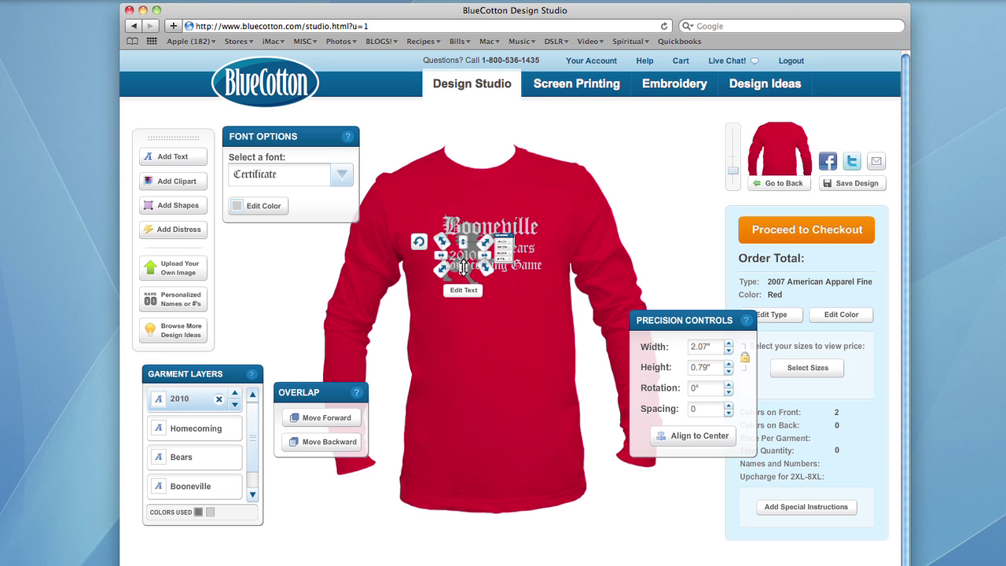
pyautogui.click(532, 271)
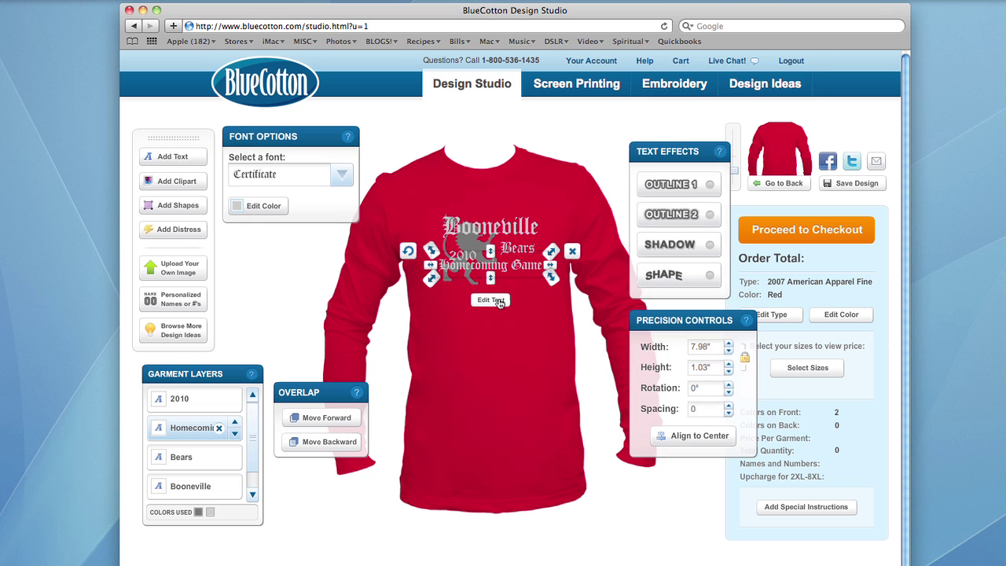
pyautogui.click(490, 300)
pyautogui.moveTo(546, 262); pyautogui.dragTo(515, 271)
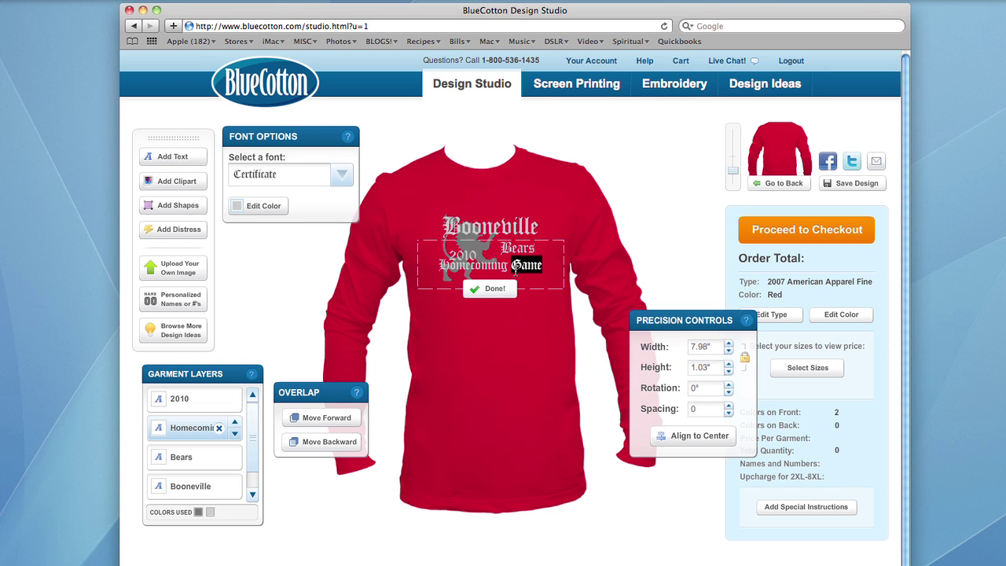
pyautogui.write('Dance')
pyautogui.click(489, 288)
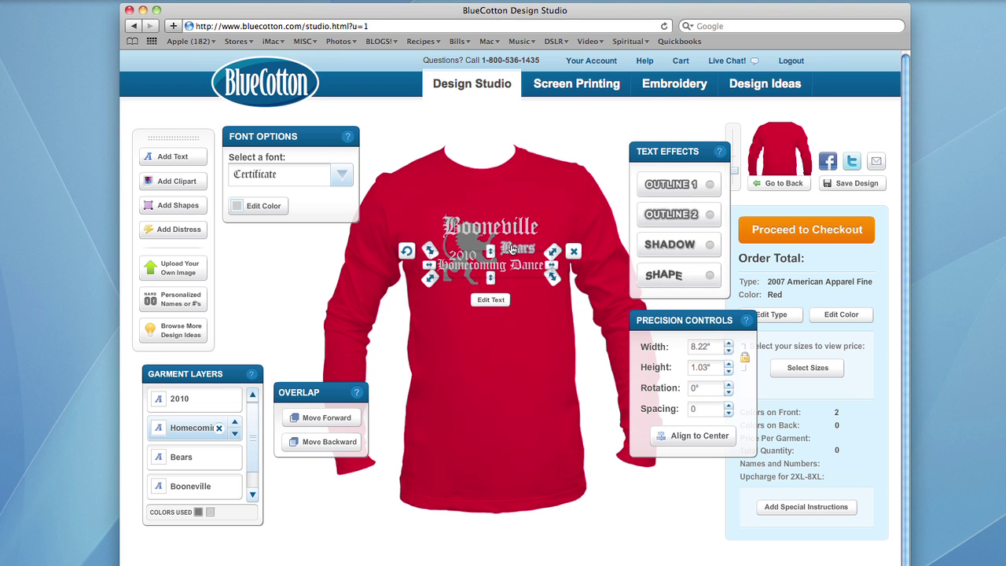
pyautogui.click(550, 156)
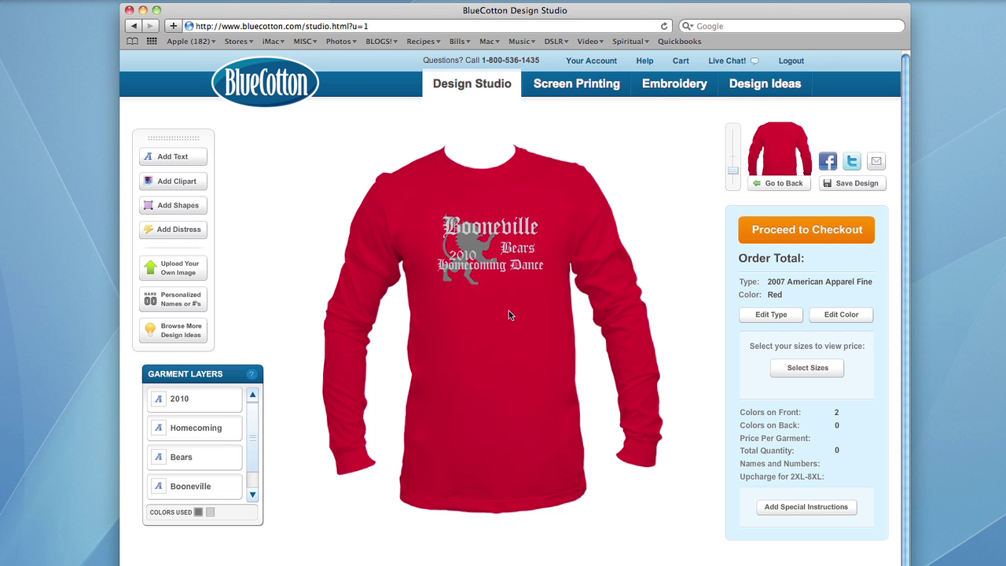
# Delete the lion clipart and bring up the Clip Art Browser
pyautogui.click(482, 249)
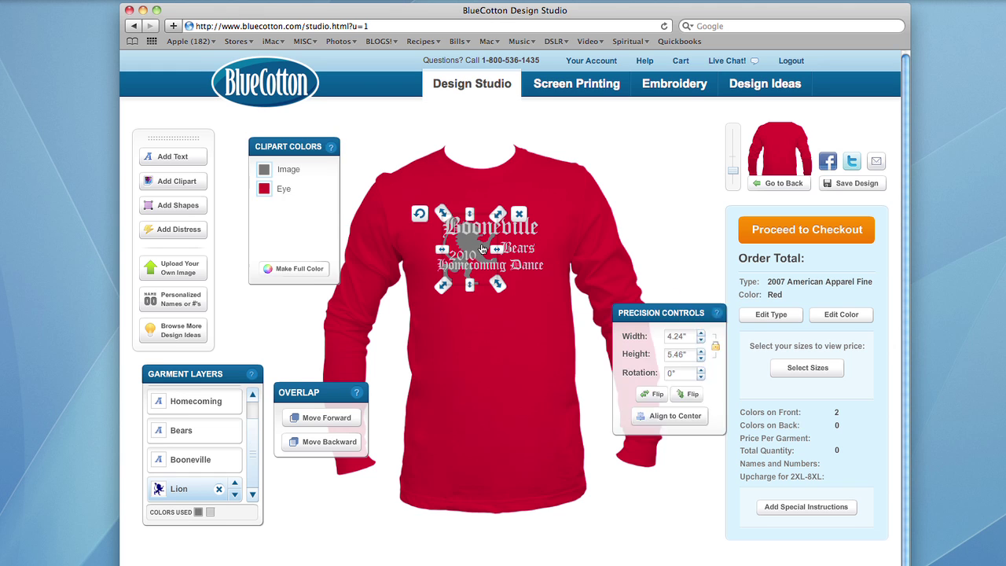
pyautogui.click(518, 214)
pyautogui.click(154, 185)
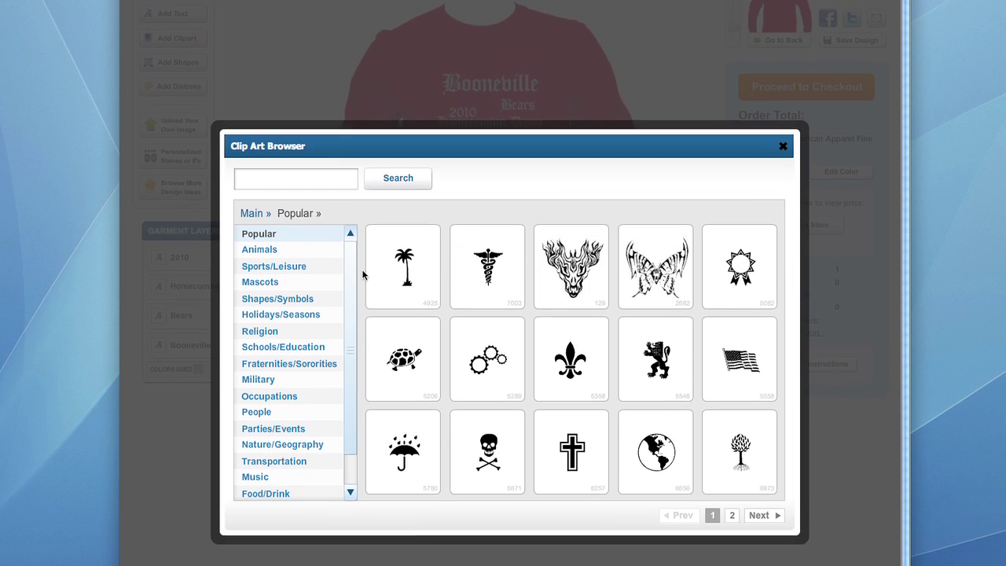
# Place the brown bear from page 2 of Mascots » Bear clip art on the shirt
pyautogui.scroll(-2, 353, 251)
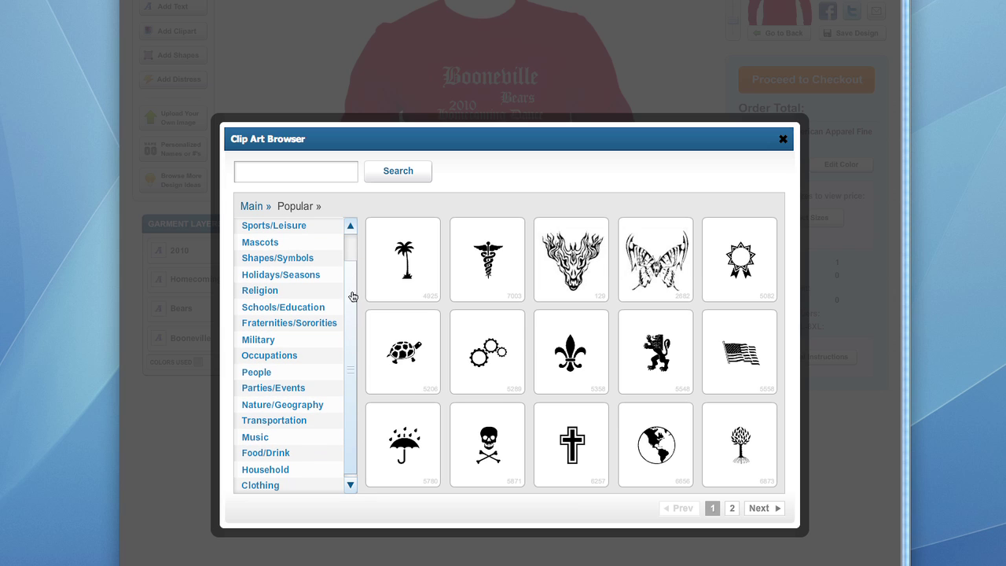
pyautogui.scroll(2, 353, 295)
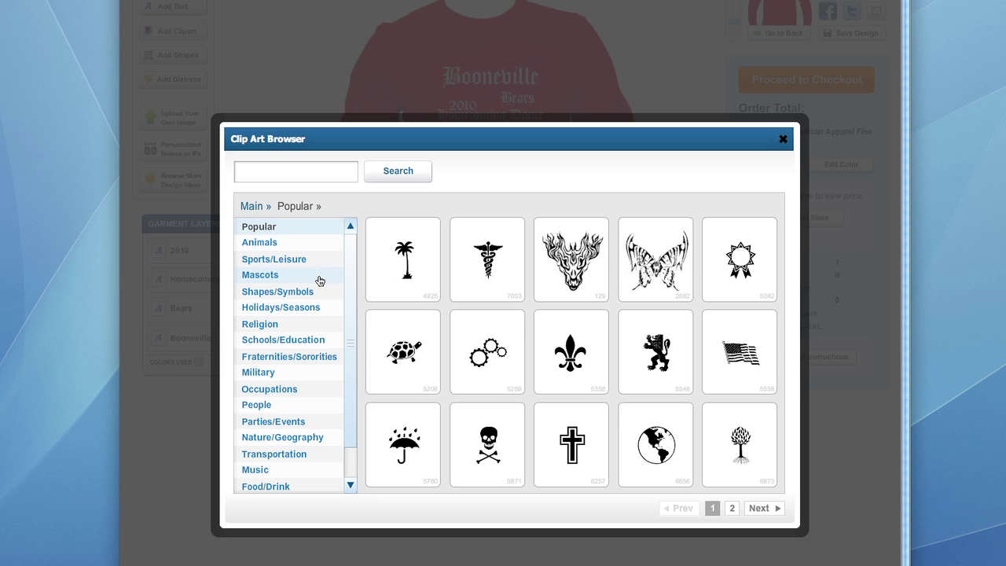
pyautogui.click(278, 280)
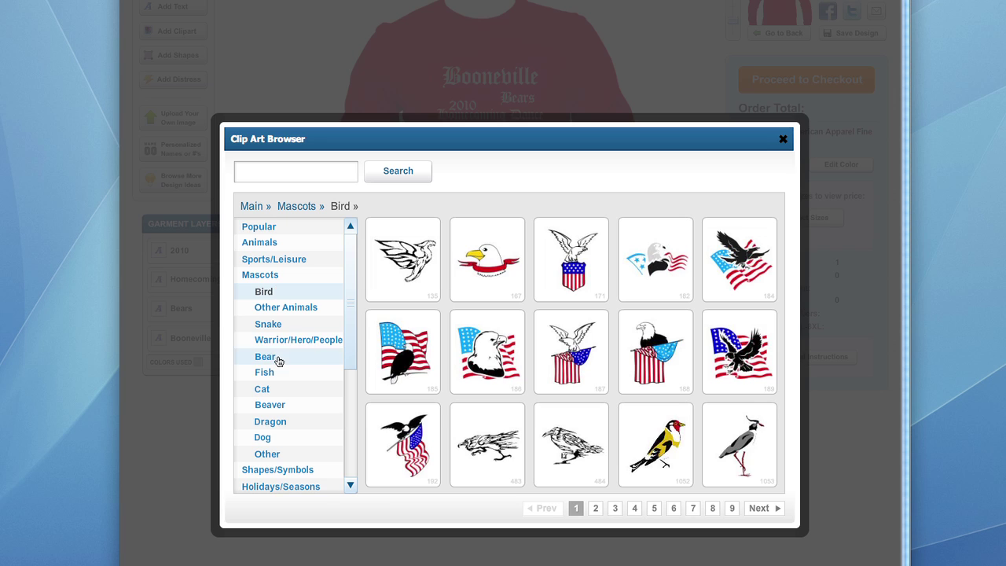
pyautogui.click(278, 359)
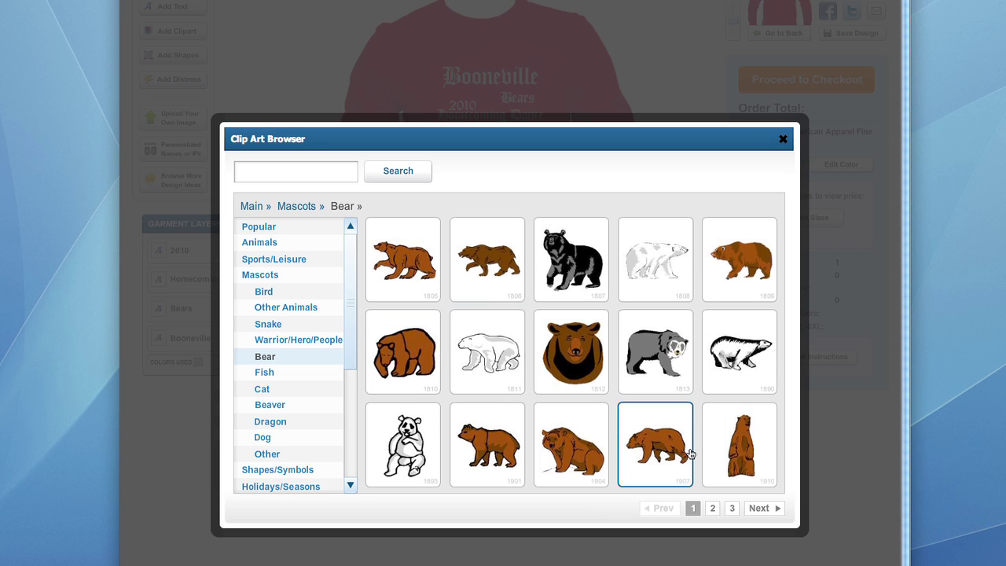
pyautogui.click(761, 509)
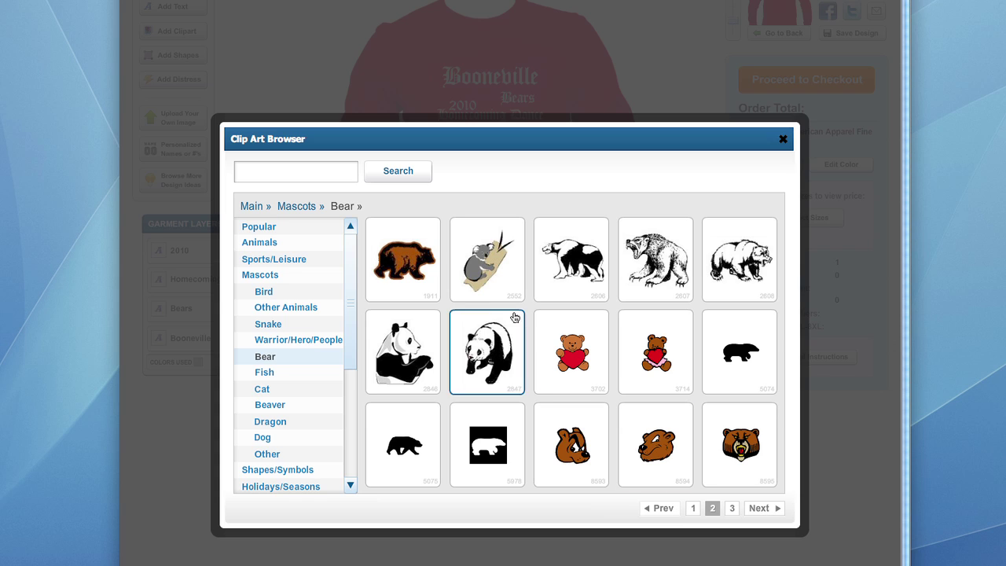
pyautogui.click(436, 289)
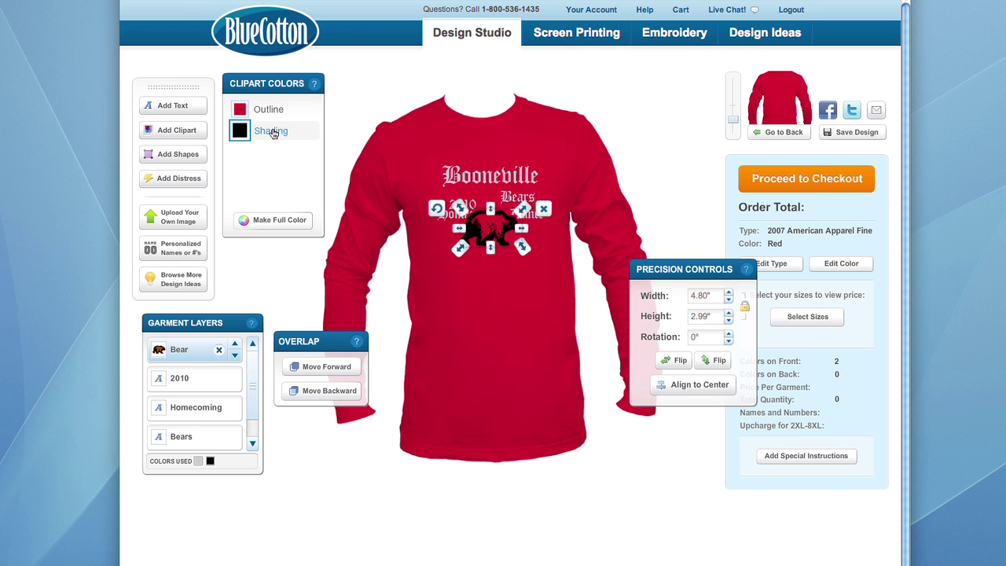
# Outline the bear in Charcoal Gray and move it up-left into the Booneville Bears lettering
pyautogui.click(271, 114)
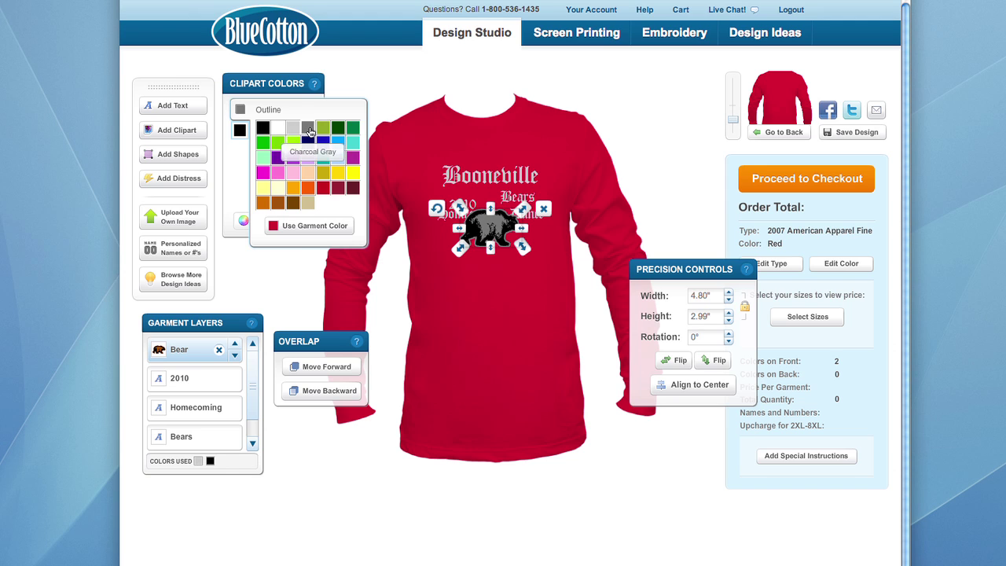
pyautogui.click(307, 130)
pyautogui.click(306, 133)
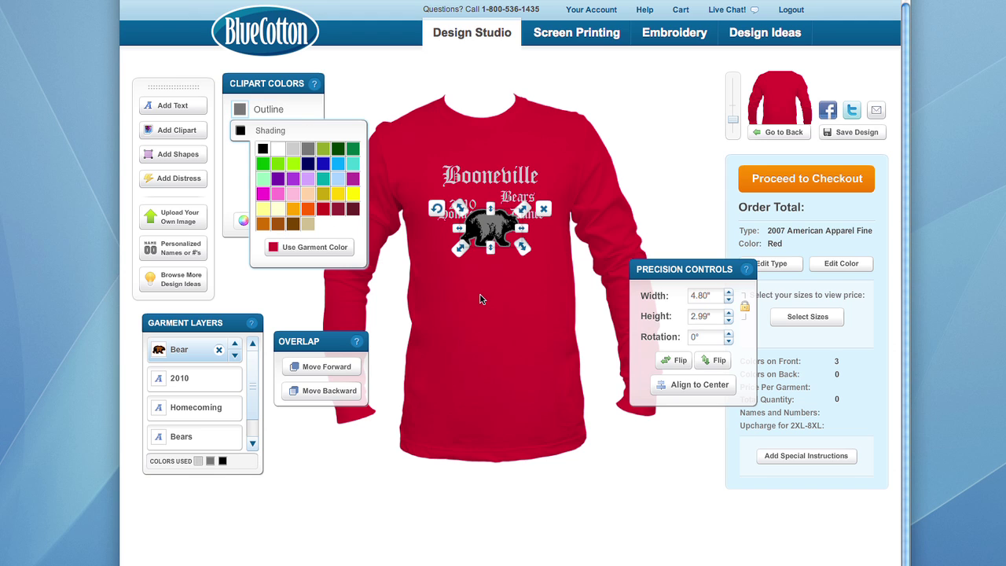
pyautogui.moveTo(503, 236); pyautogui.dragTo(482, 202)
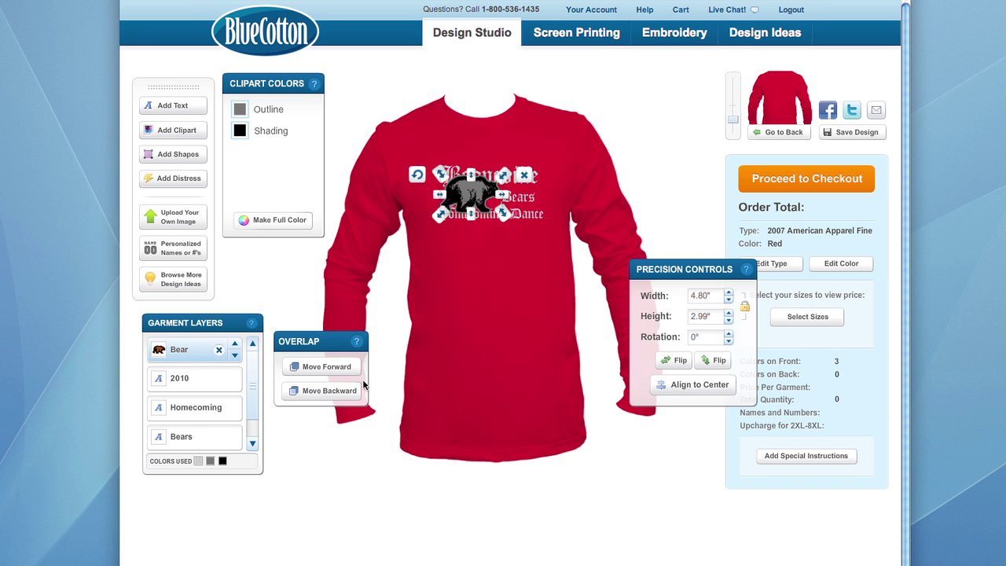
# Send the bear behind the text and shift Booneville and Bears slightly upward
pyautogui.click(344, 394)
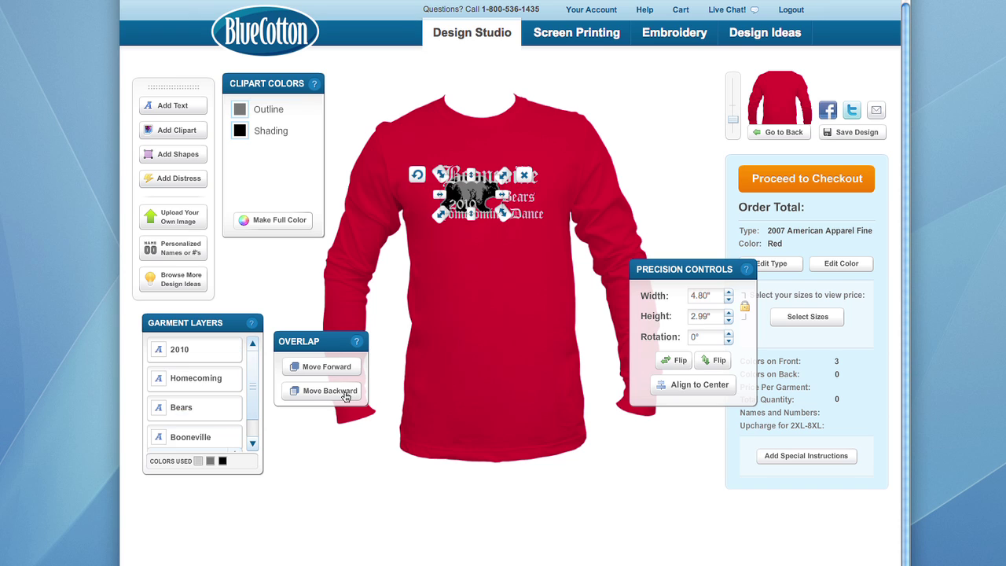
pyautogui.click(509, 258)
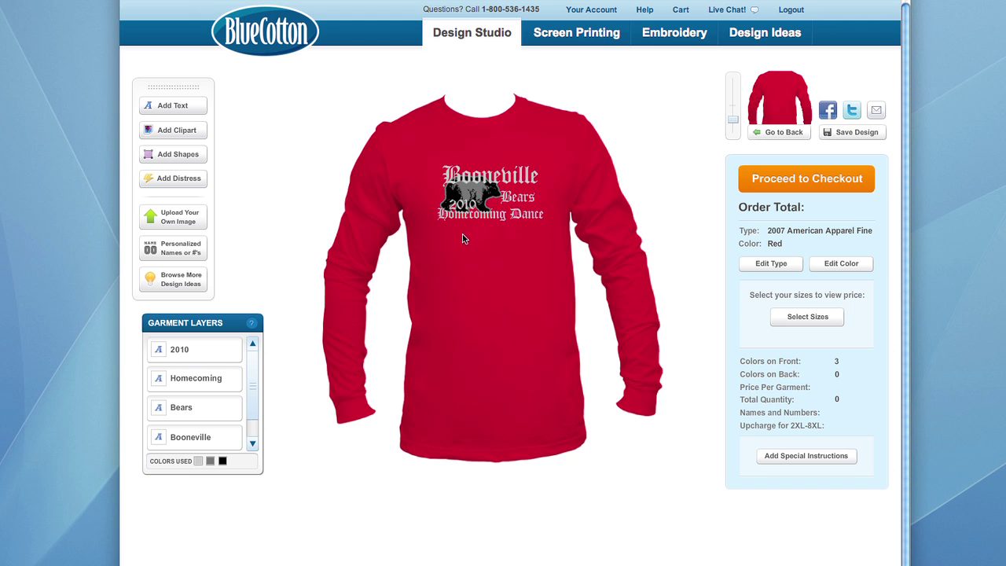
pyautogui.moveTo(541, 191); pyautogui.dragTo(536, 206)
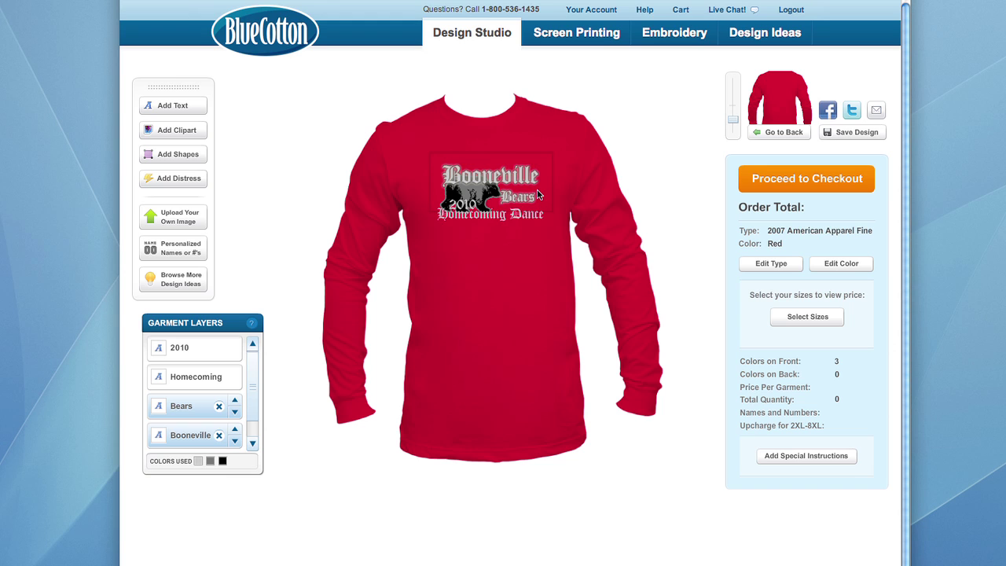
pyautogui.click(540, 196)
pyautogui.moveTo(540, 191); pyautogui.dragTo(529, 180)
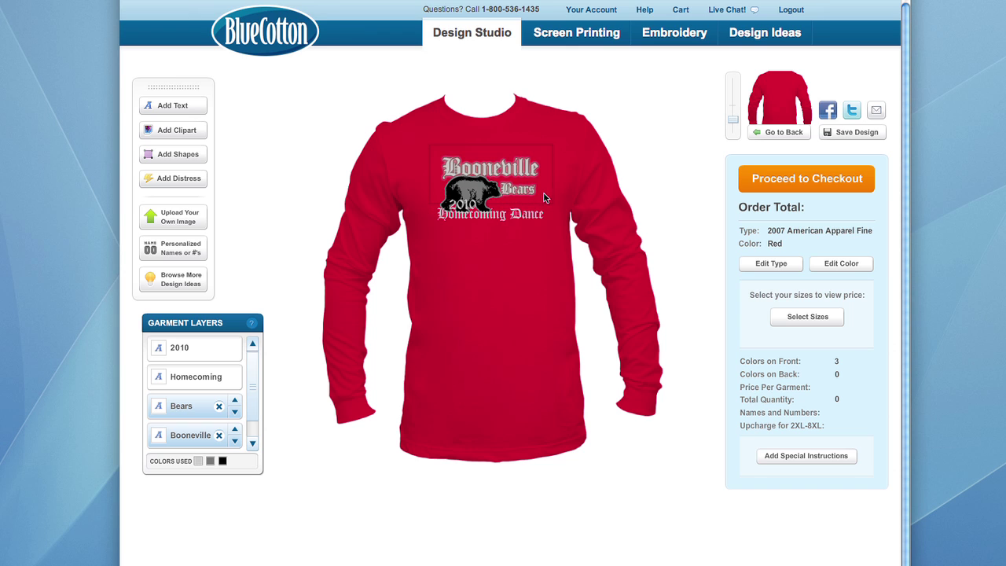
# Adjust the 2010 and Homecoming Dance text so they sit below the bear
pyautogui.click(529, 189)
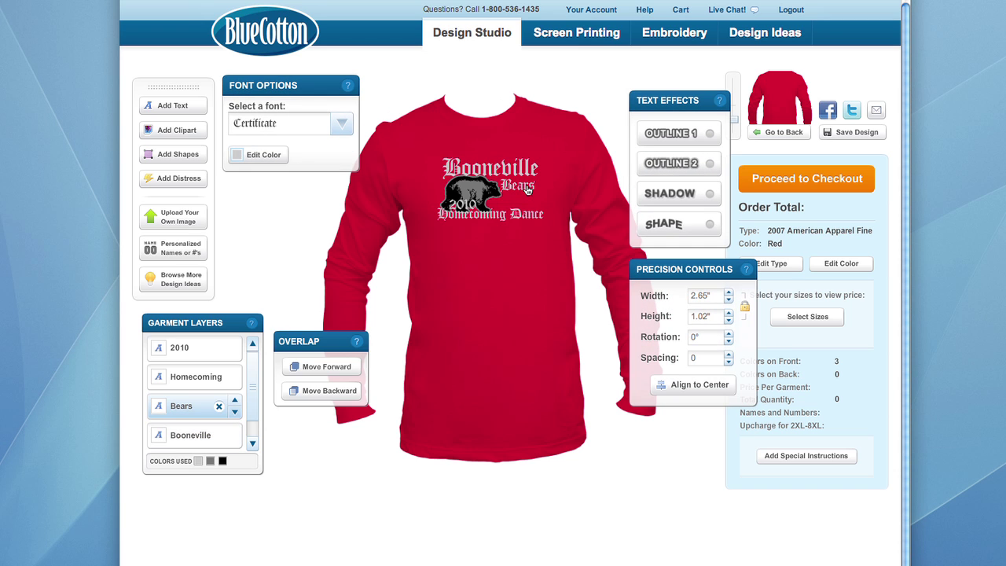
pyautogui.click(491, 244)
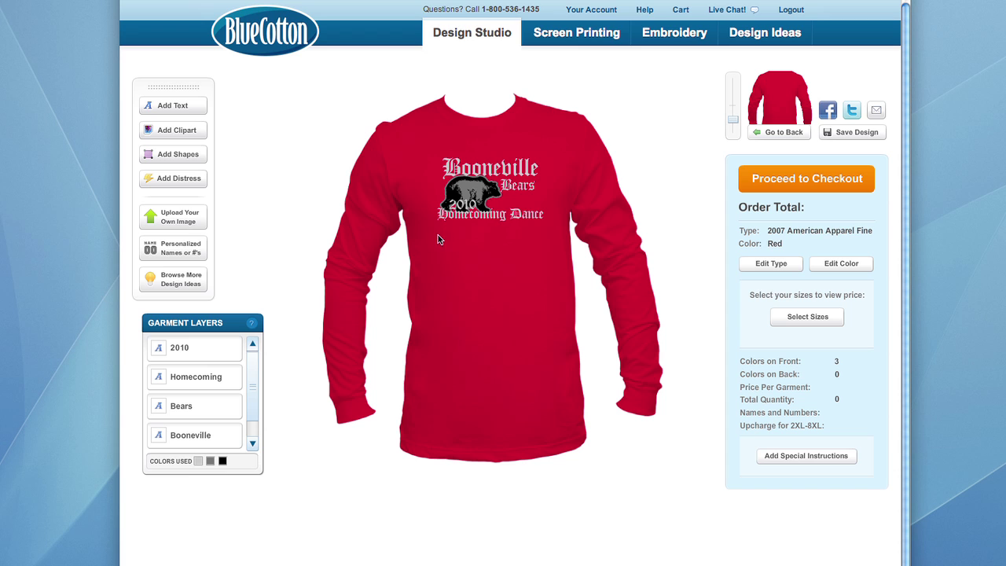
pyautogui.click(463, 207)
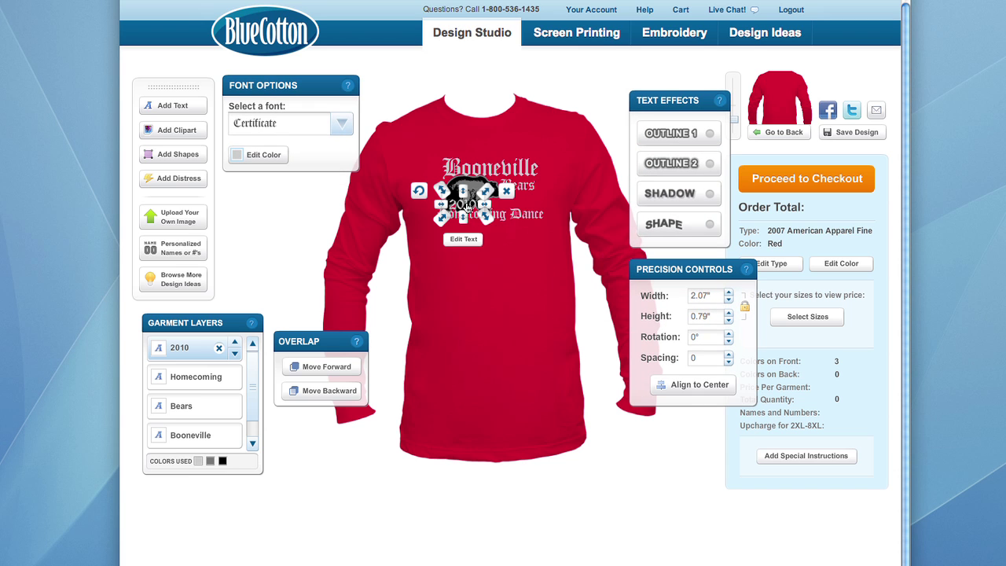
pyautogui.click(518, 238)
pyautogui.click(518, 218)
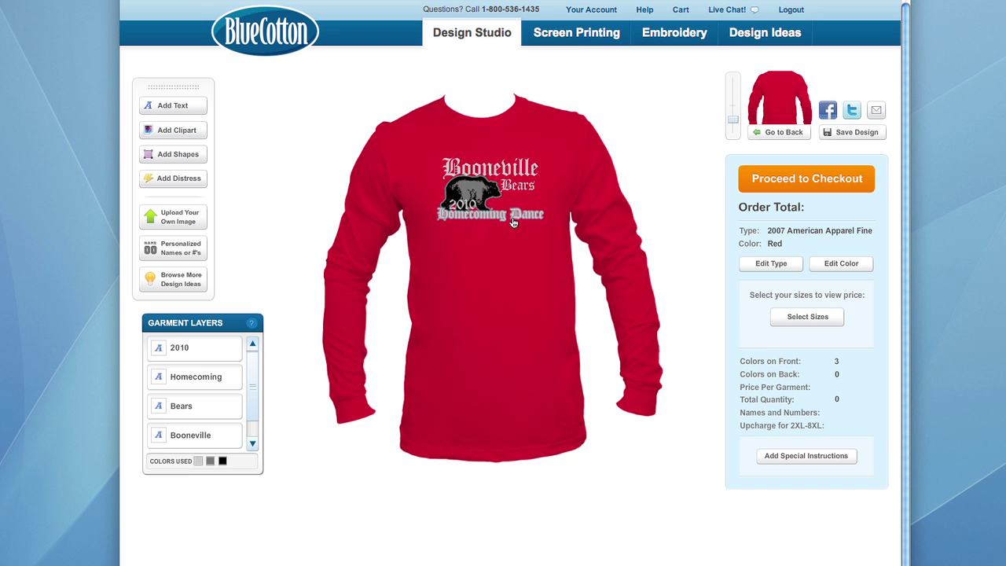
pyautogui.click(466, 210)
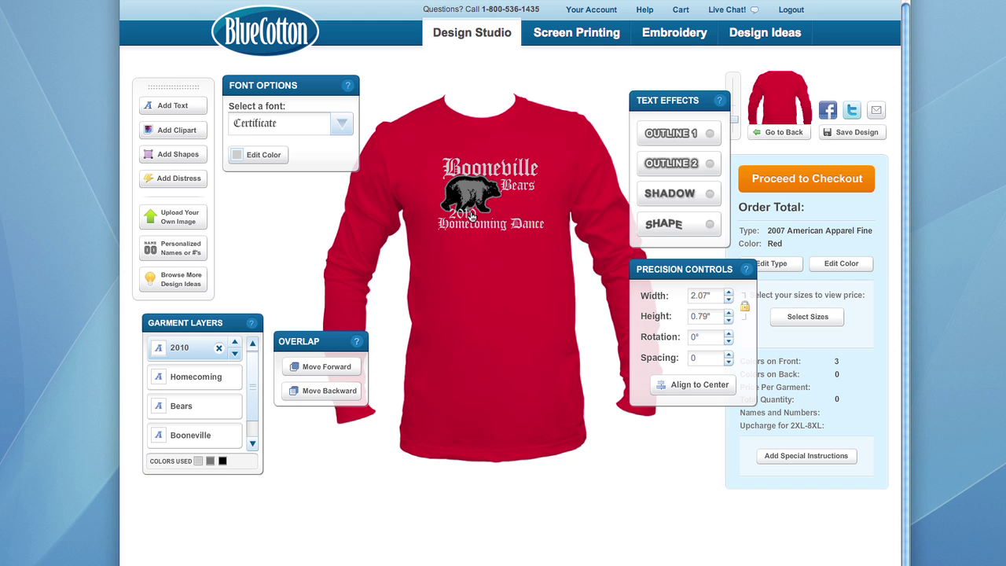
pyautogui.click(472, 216)
pyautogui.click(526, 244)
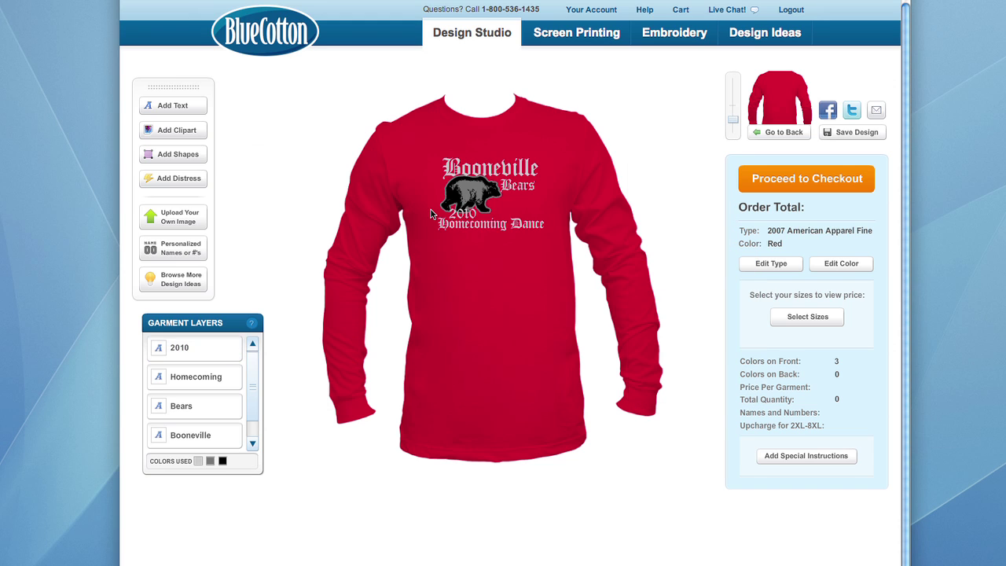
pyautogui.click(516, 226)
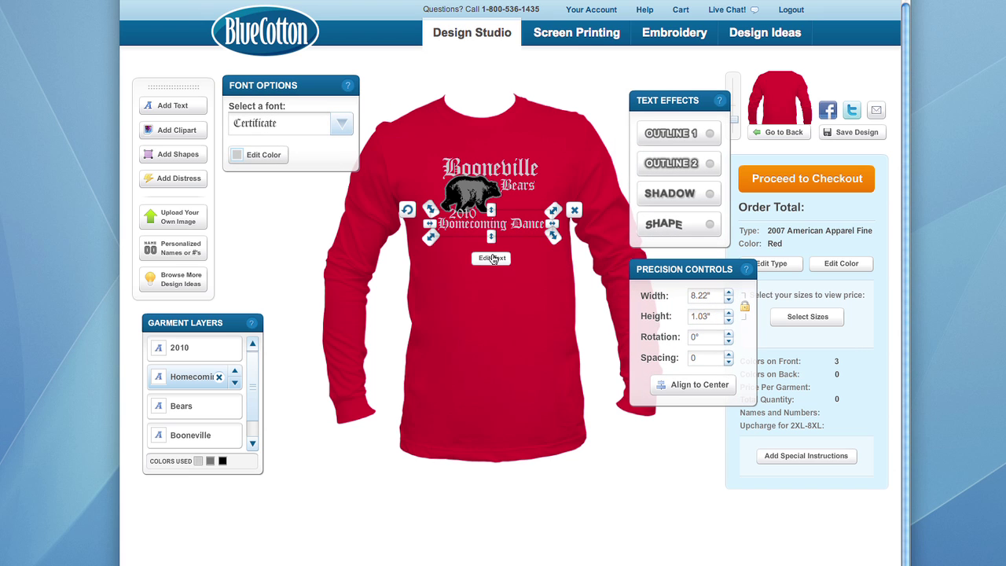
# Set Homecoming Dance in the Script font Florist and stretch it wider across the shirt
pyautogui.click(341, 126)
pyautogui.scroll(-1, 253, 248)
pyautogui.scroll(-1, 256, 269)
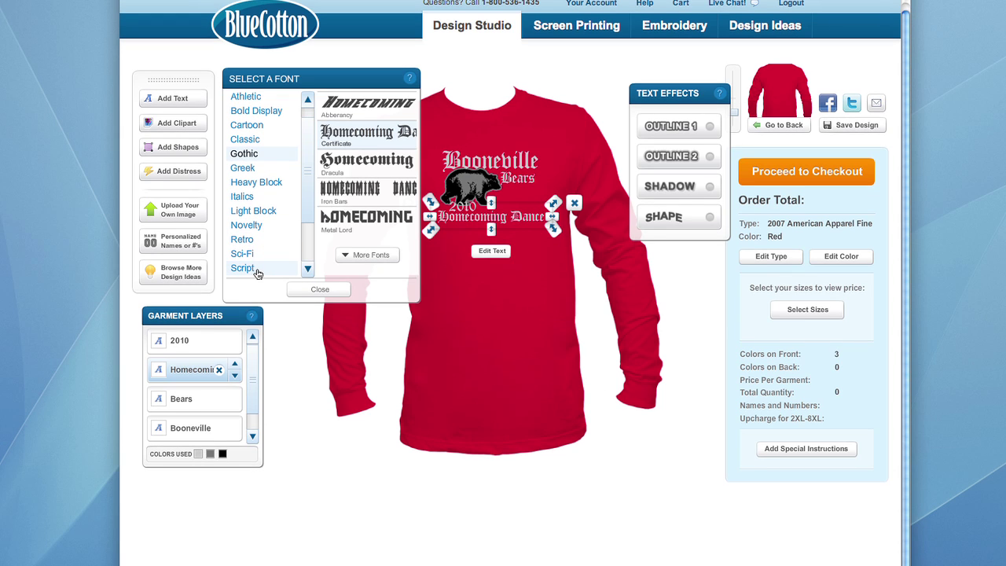
pyautogui.click(257, 271)
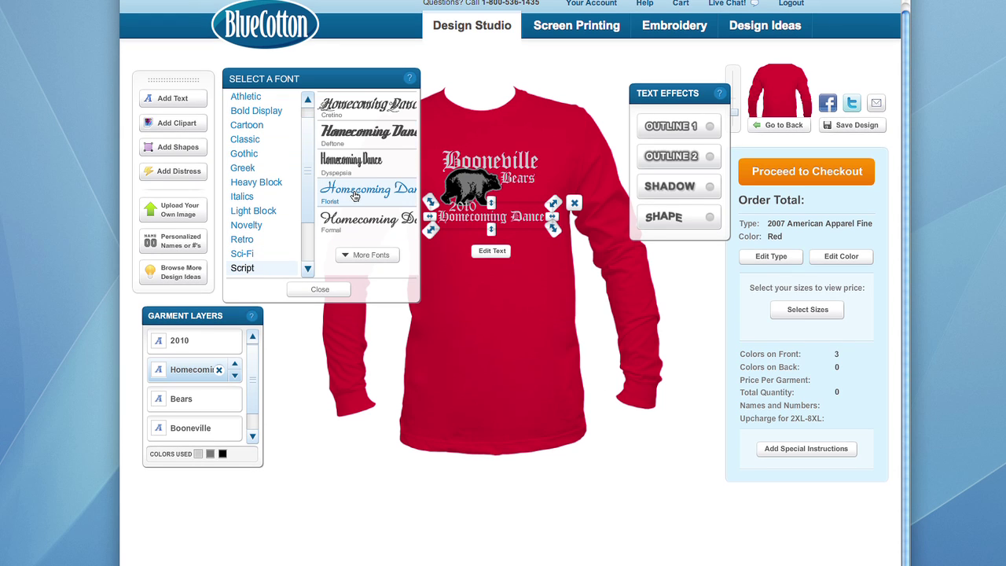
pyautogui.click(354, 196)
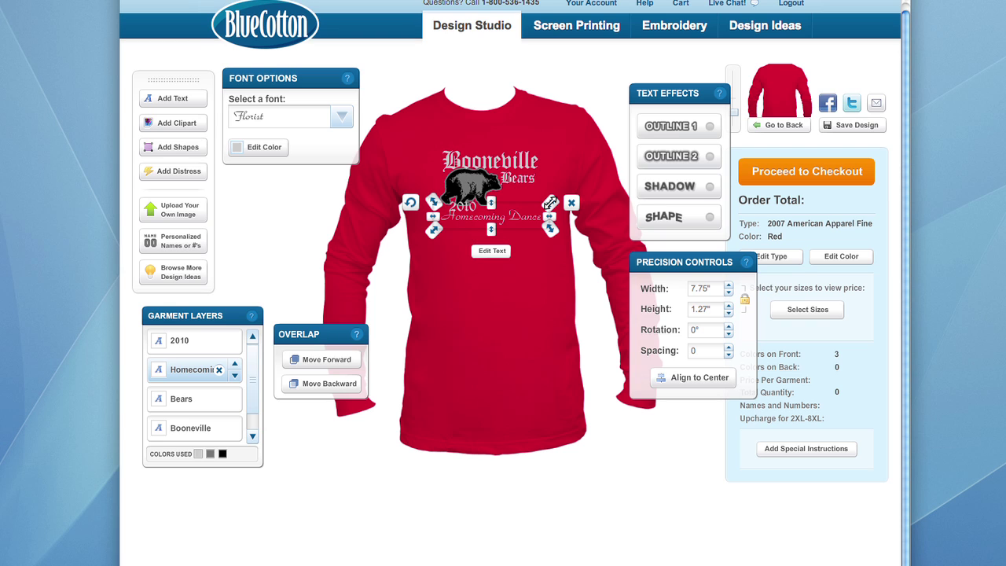
pyautogui.moveTo(550, 203); pyautogui.dragTo(566, 199)
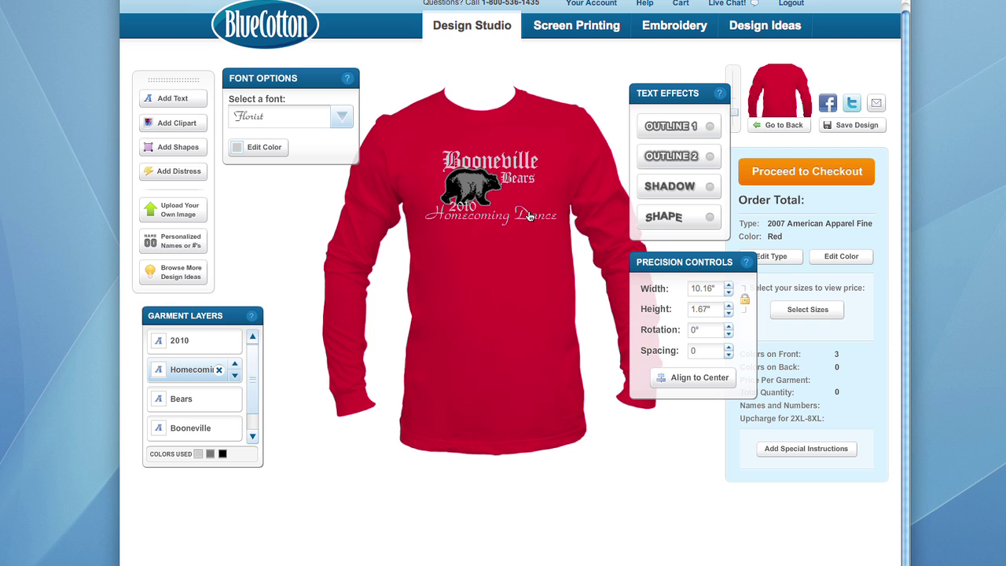
pyautogui.click(530, 216)
pyautogui.click(524, 273)
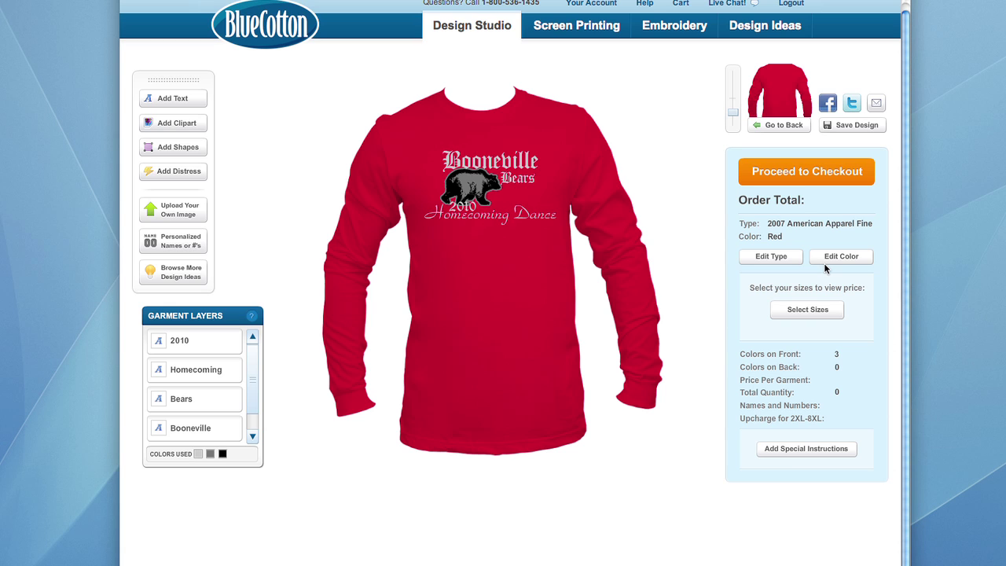
# Pick the navy swatch in Edit Garment Color and apply it to the shirt
pyautogui.click(847, 264)
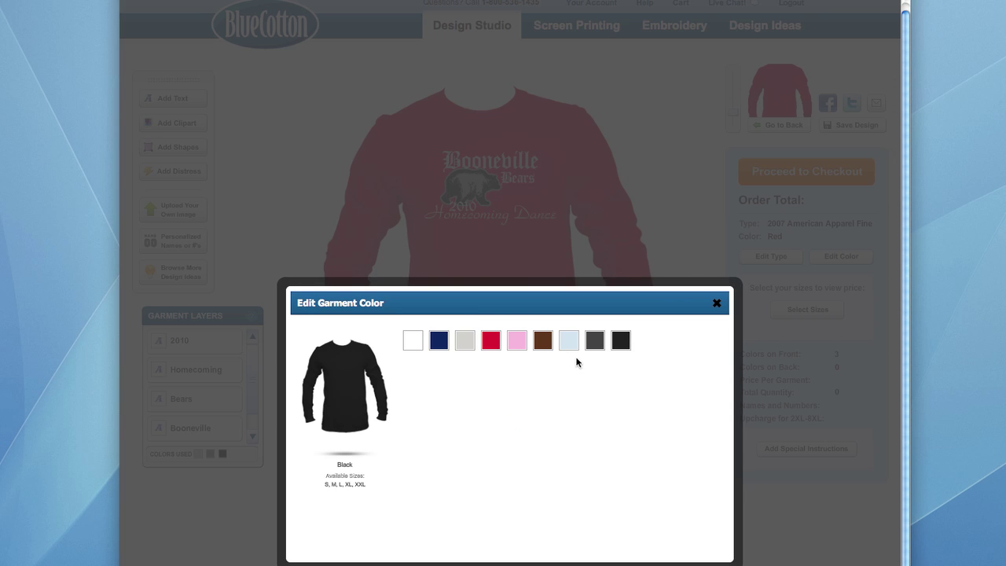
pyautogui.click(442, 343)
pyautogui.click(440, 344)
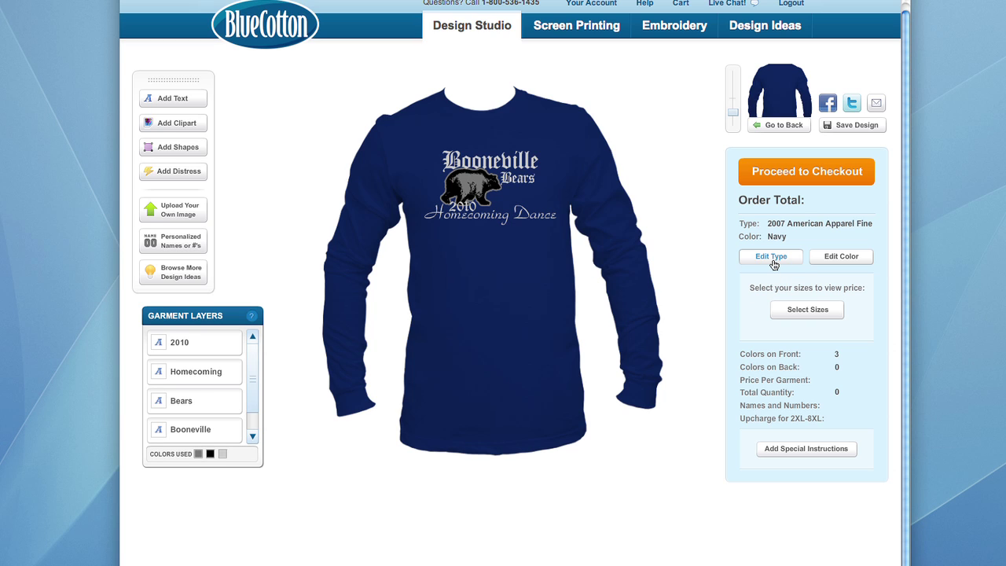
pyautogui.click(780, 263)
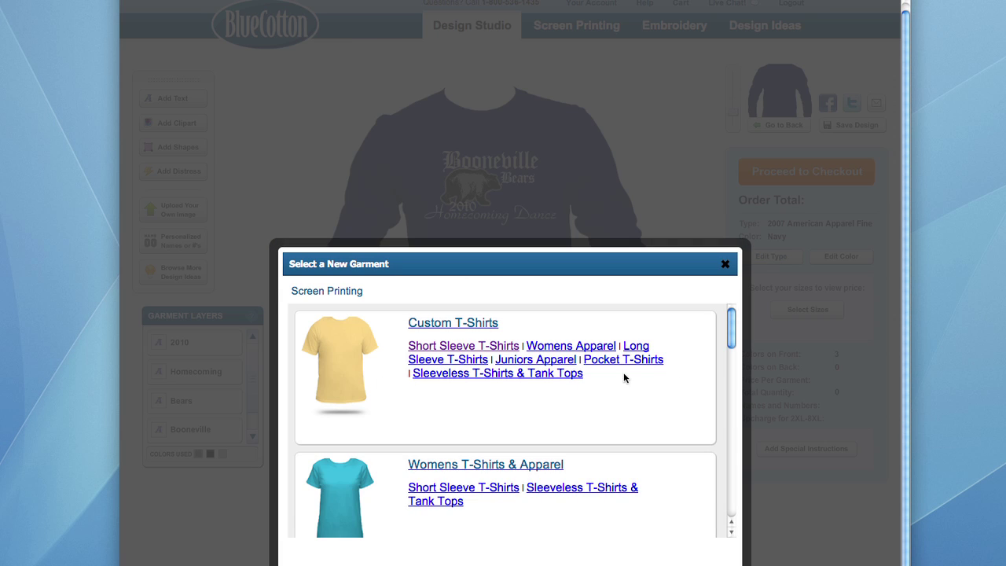
pyautogui.scroll(-5, 700, 364)
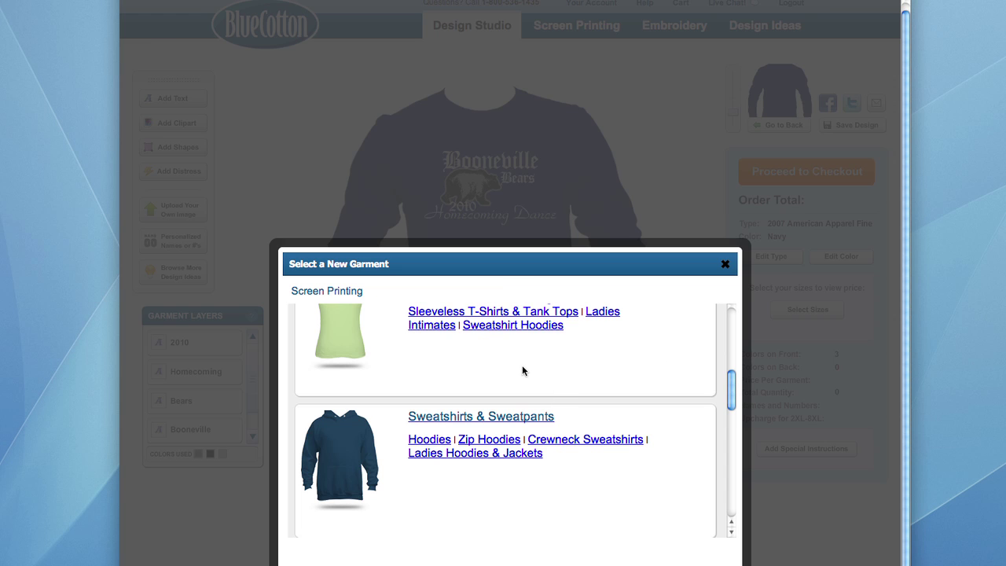
pyautogui.scroll(6, 556, 404)
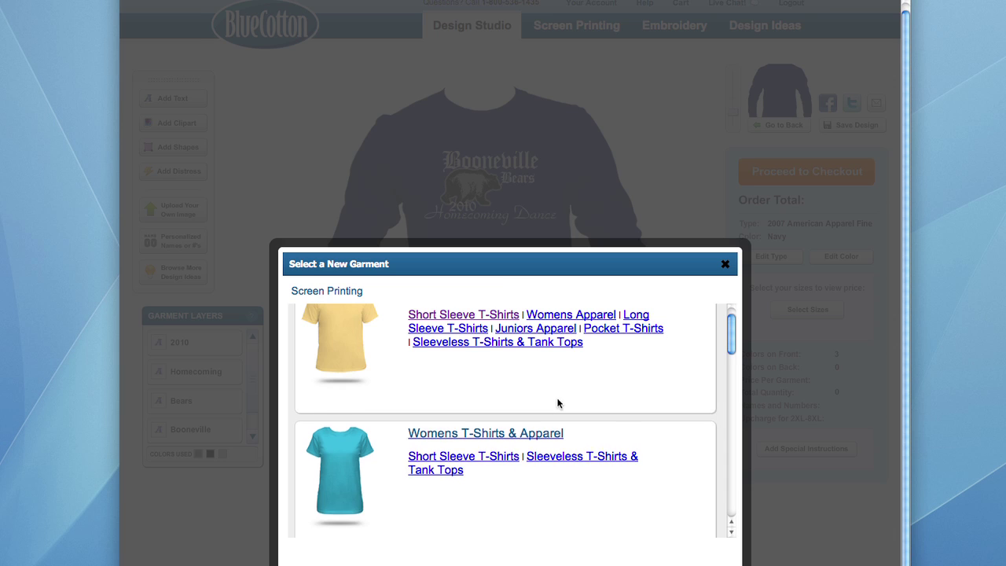
pyautogui.click(724, 272)
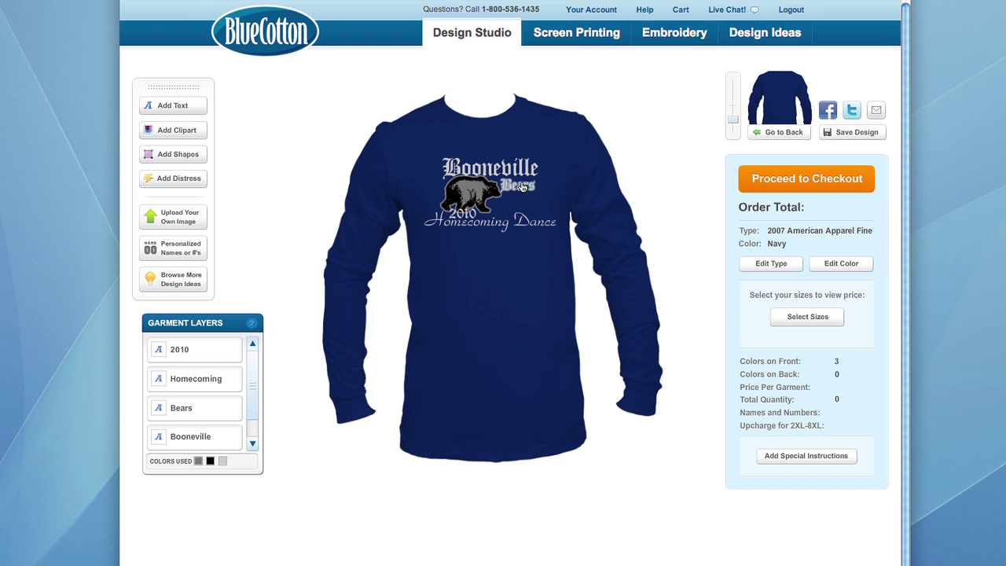
# Zoom in and flip the bear clipart horizontally using the Precision Controls Flip button
pyautogui.moveTo(732, 123); pyautogui.dragTo(732, 87)
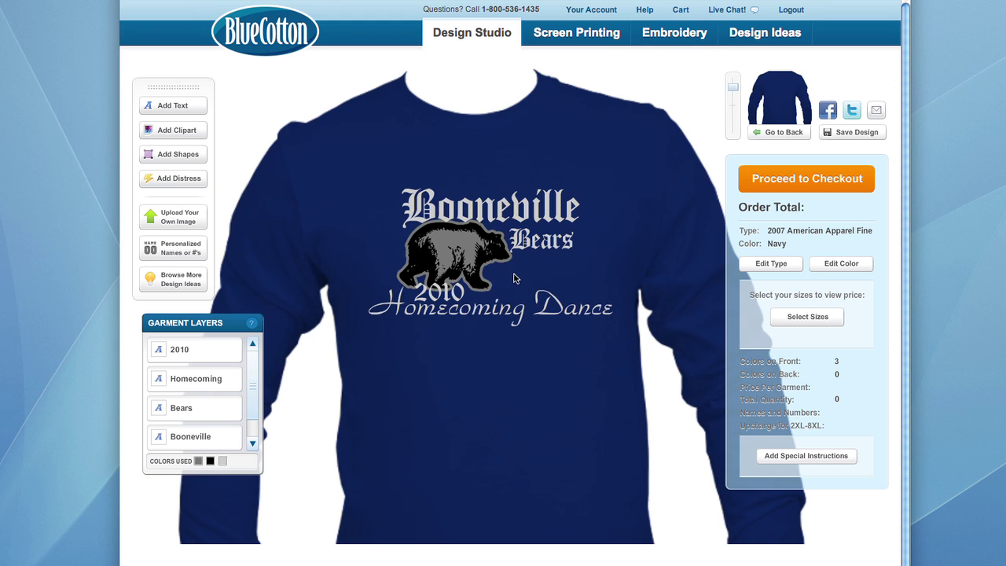
pyautogui.click(481, 261)
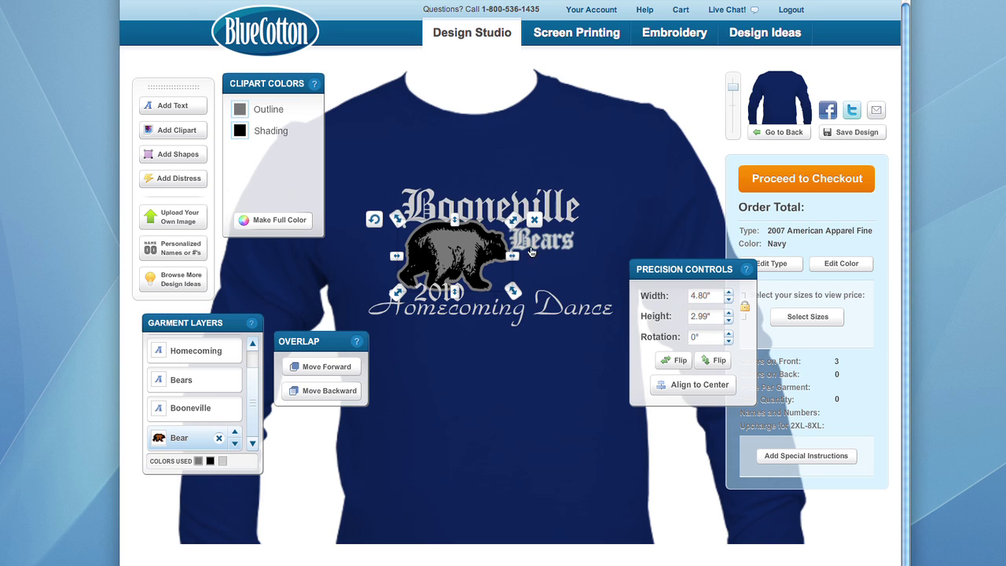
pyautogui.click(676, 361)
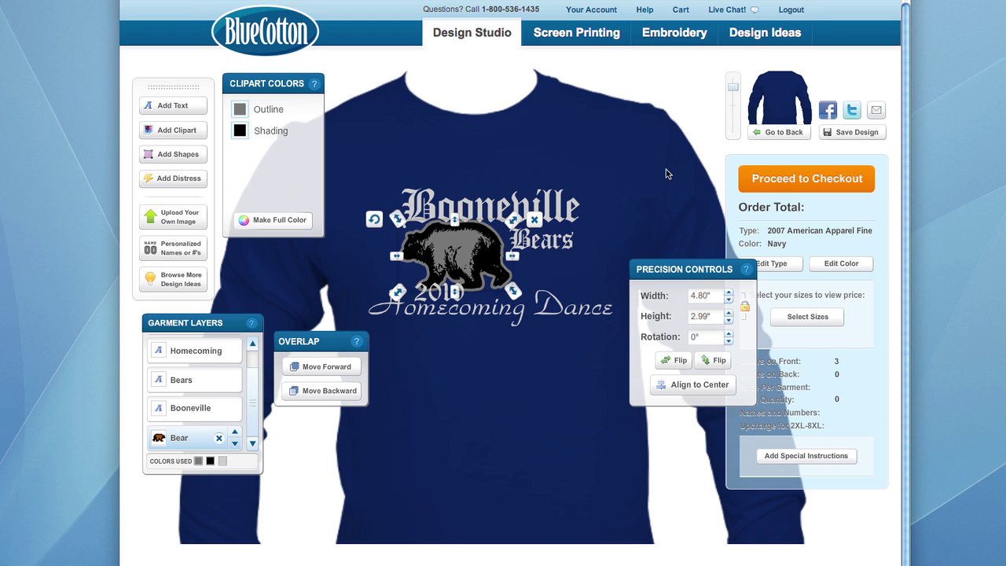
pyautogui.click(498, 389)
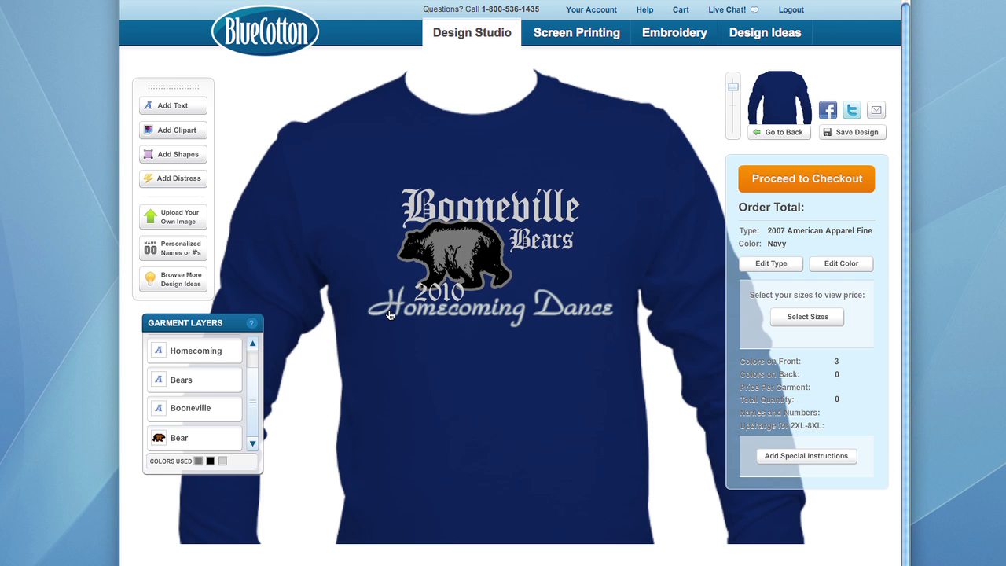
# Give the Bears text an orange-red Outline 1
pyautogui.click(531, 245)
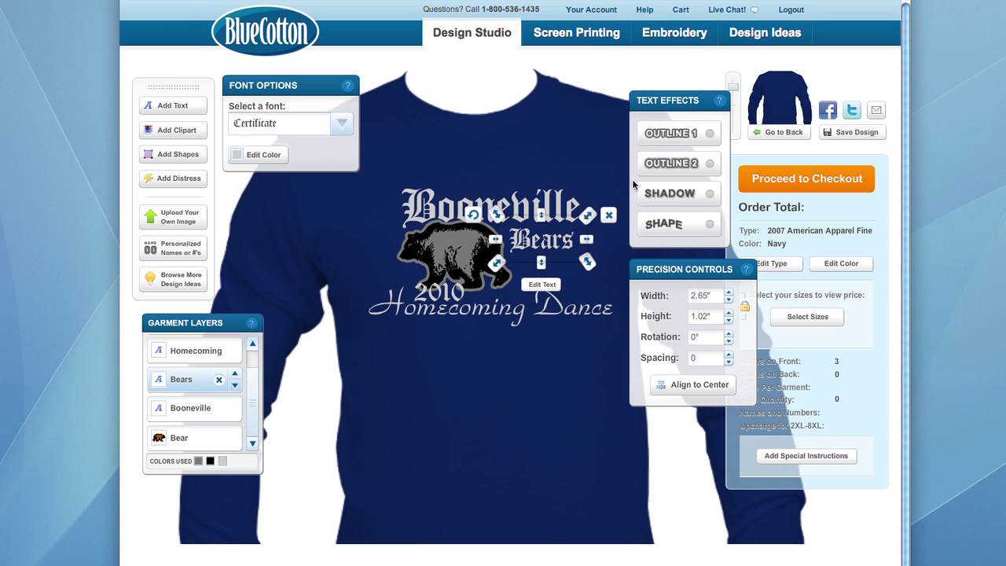
pyautogui.click(670, 136)
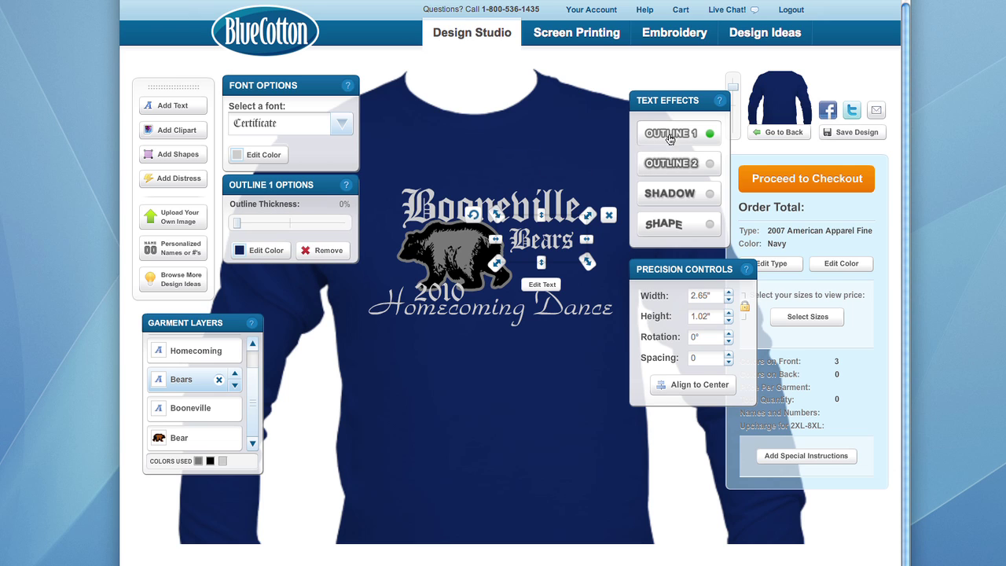
pyautogui.click(257, 249)
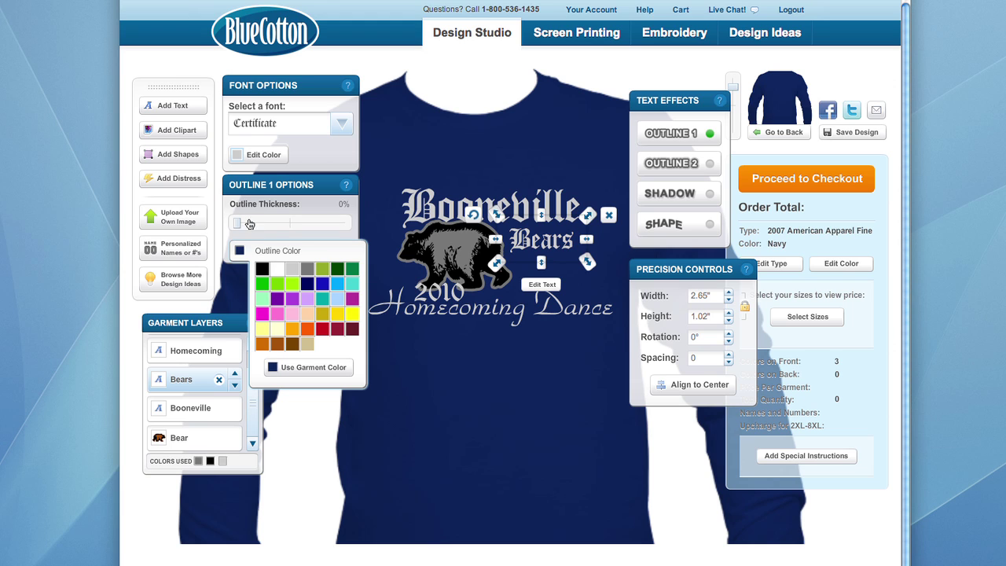
pyautogui.click(306, 330)
pyautogui.click(305, 330)
# Set the Bears outline thickness to 5%, then 4%, then remove the outline
pyautogui.click(243, 223)
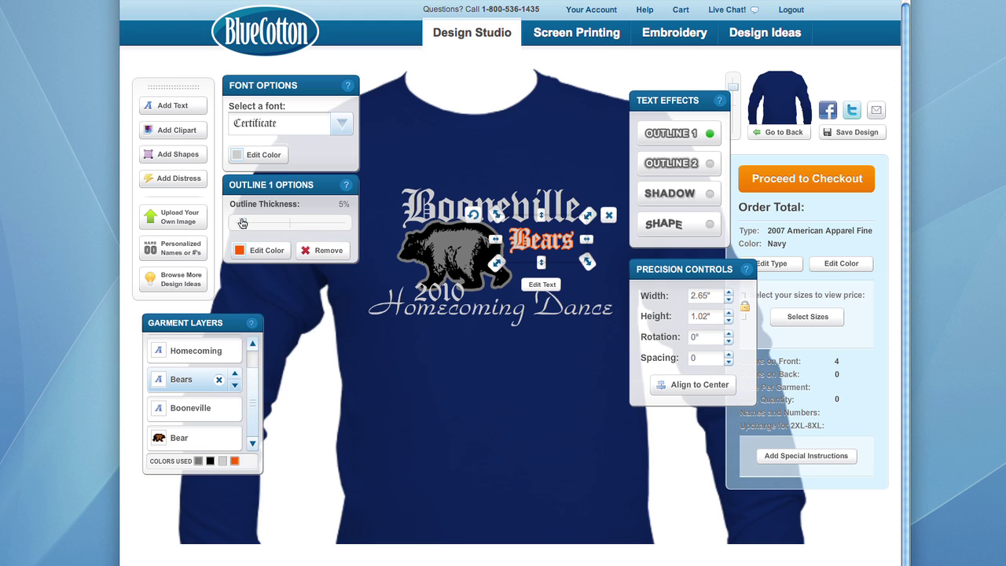
pyautogui.moveTo(241, 223); pyautogui.dragTo(243, 223)
pyautogui.click(323, 251)
pyautogui.click(656, 195)
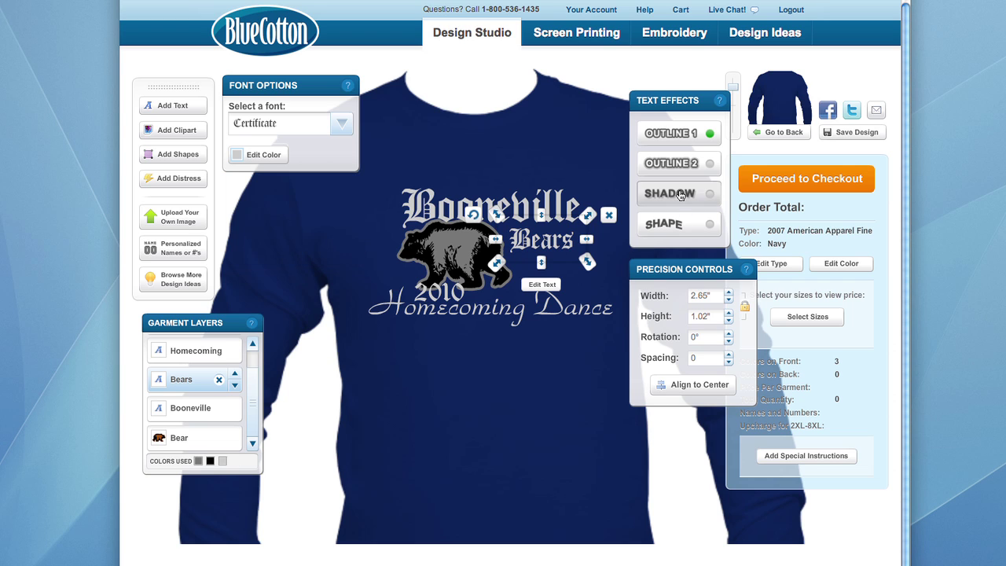
pyautogui.moveTo(501, 202); pyautogui.dragTo(544, 196)
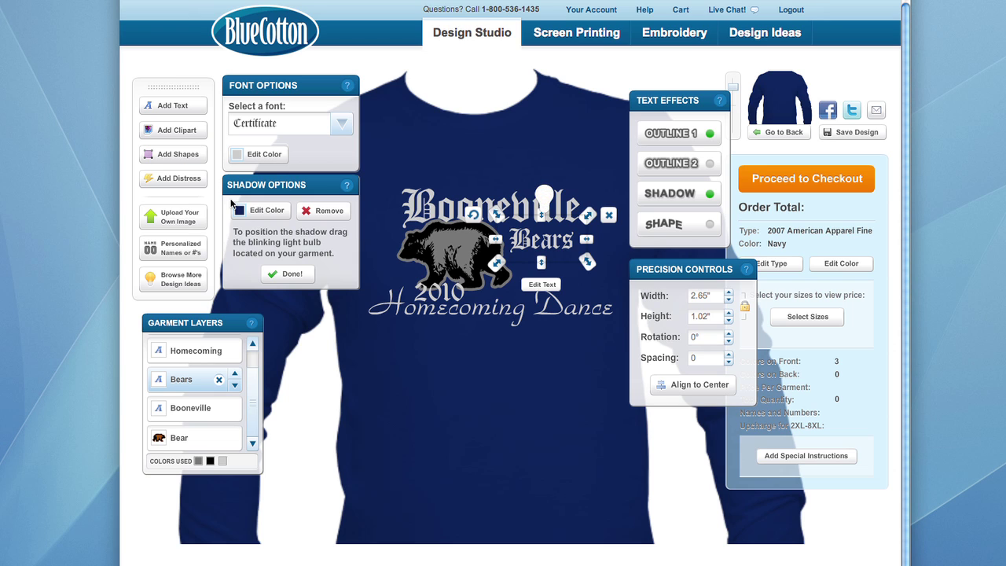
pyautogui.click(257, 210)
pyautogui.click(261, 229)
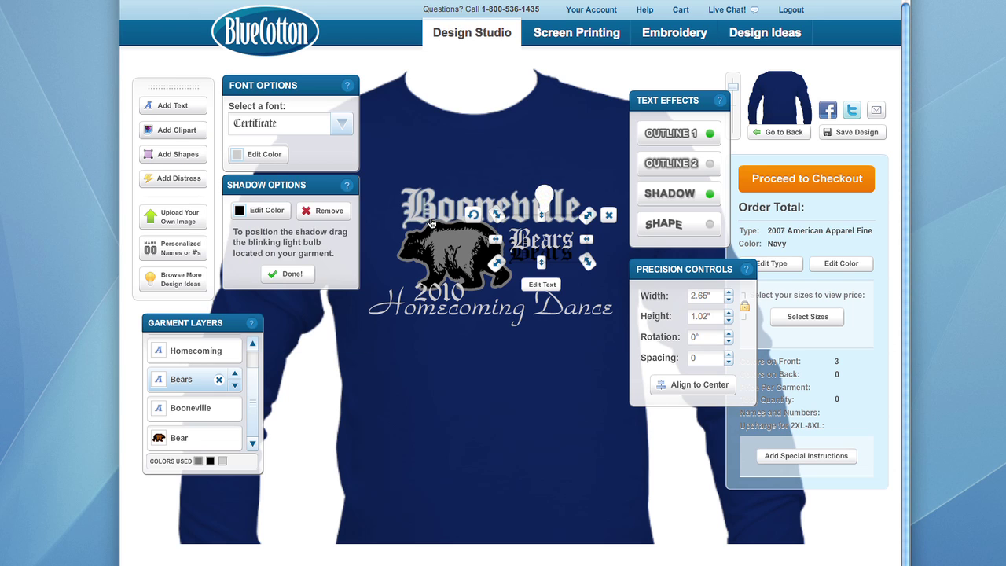
pyautogui.moveTo(542, 199); pyautogui.dragTo(539, 230)
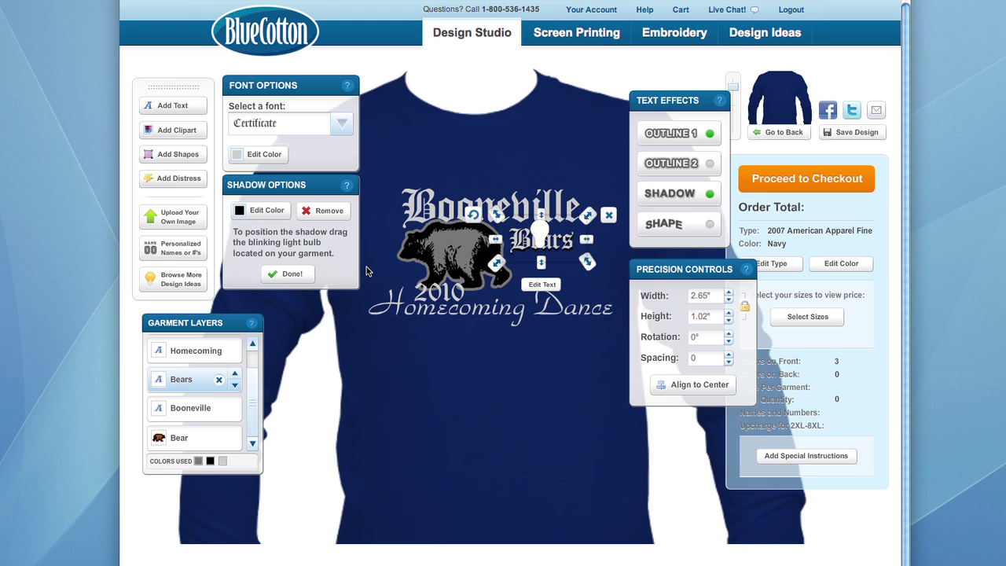
pyautogui.click(314, 210)
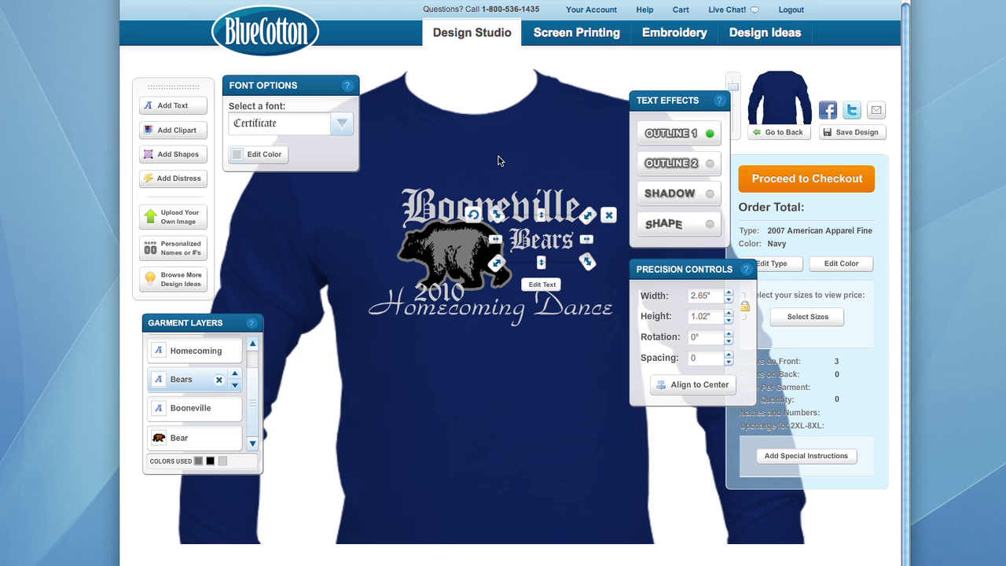
# Deselect the Bears text and cancel the Quantity of Sizes dialog without entering quantities
pyautogui.click(590, 139)
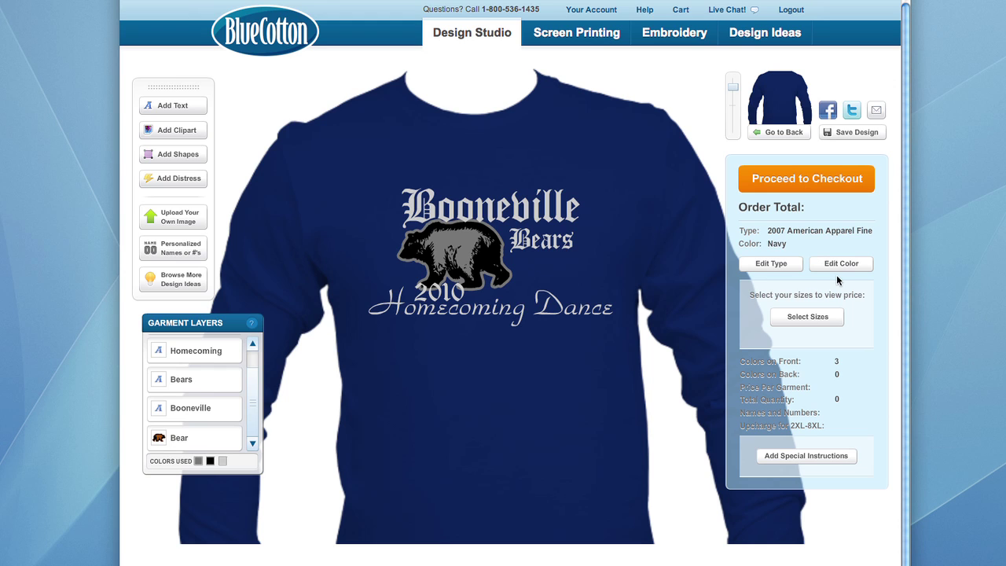
pyautogui.click(809, 316)
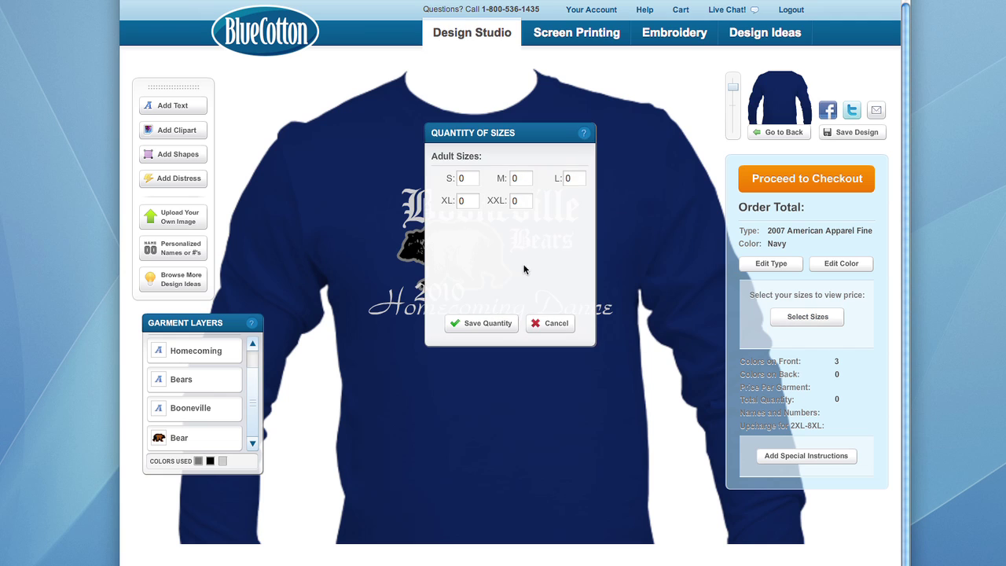
pyautogui.click(545, 325)
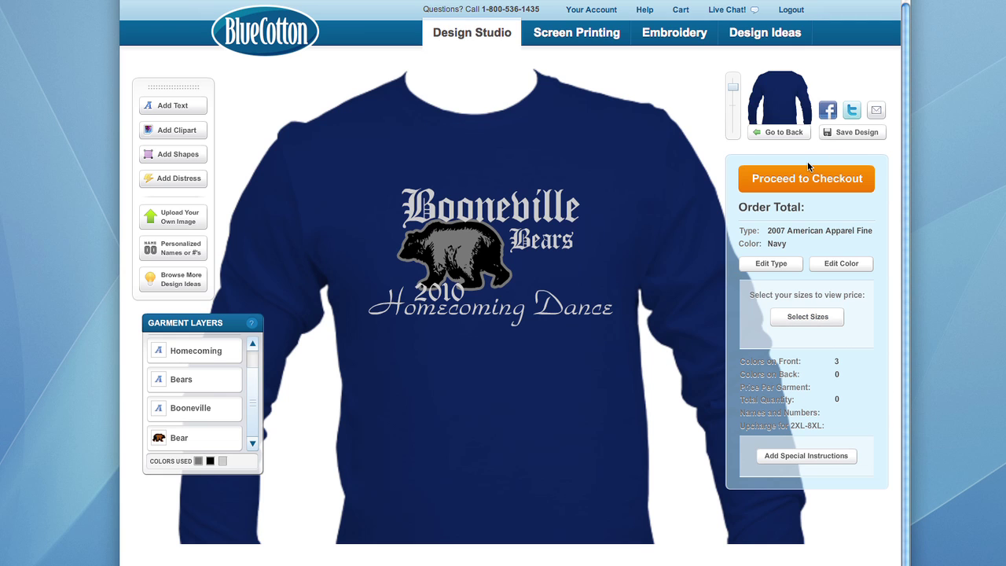